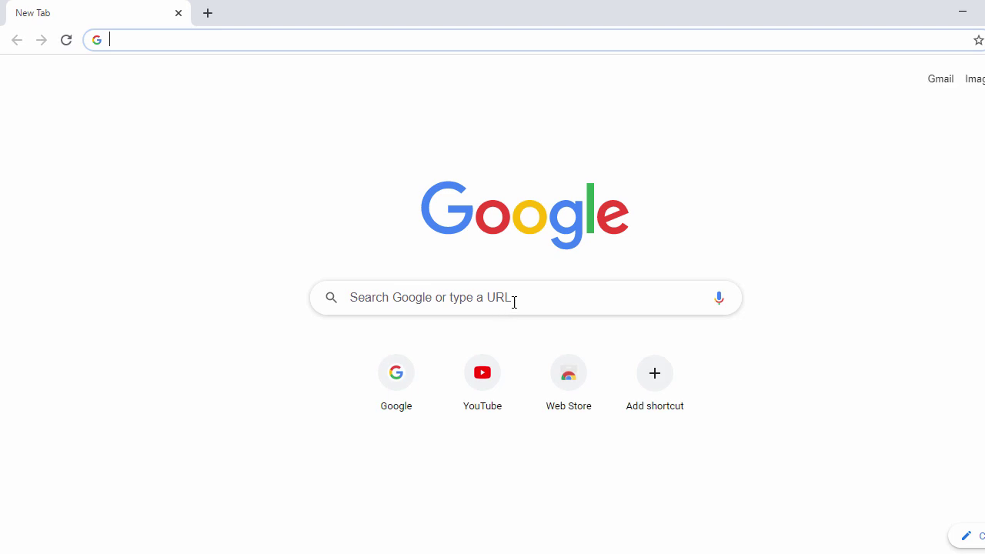
Step: Search Google for notepad++ and open the Downloads page of notepad-plus-plus.org
{"action": "left_click", "coordinate": [515, 300]}
{"action": "type", "text": "n"}
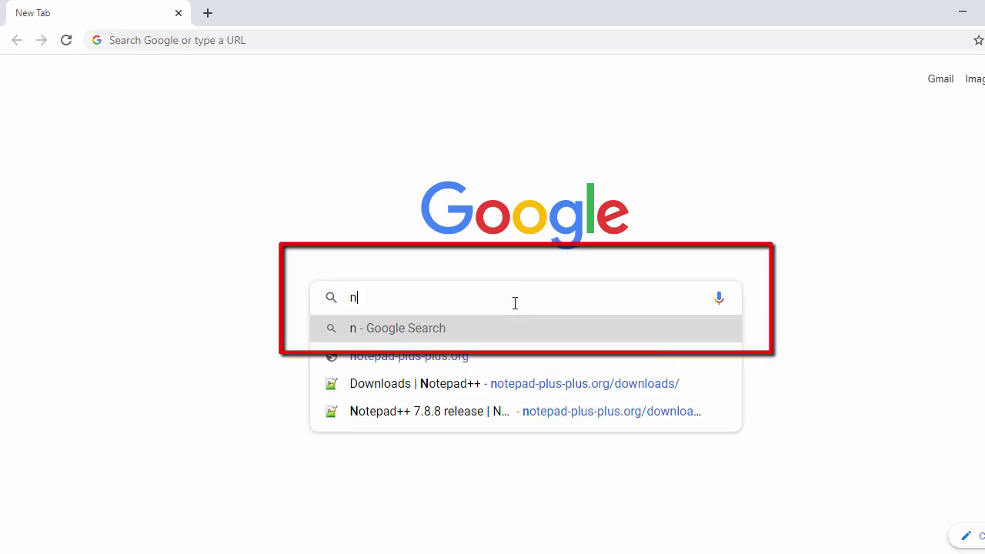
{"action": "type", "text": "otepad++"}
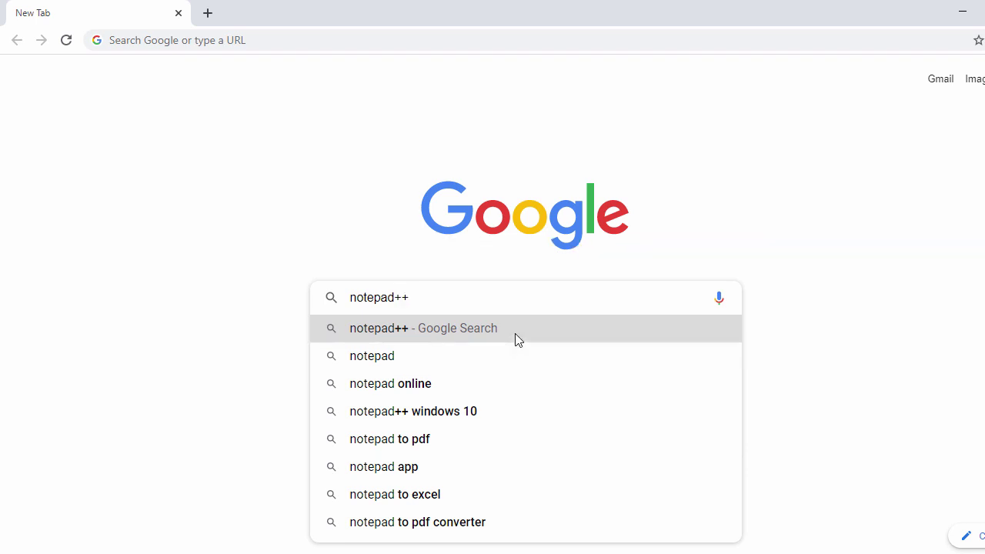
{"action": "left_click", "coordinate": [518, 338]}
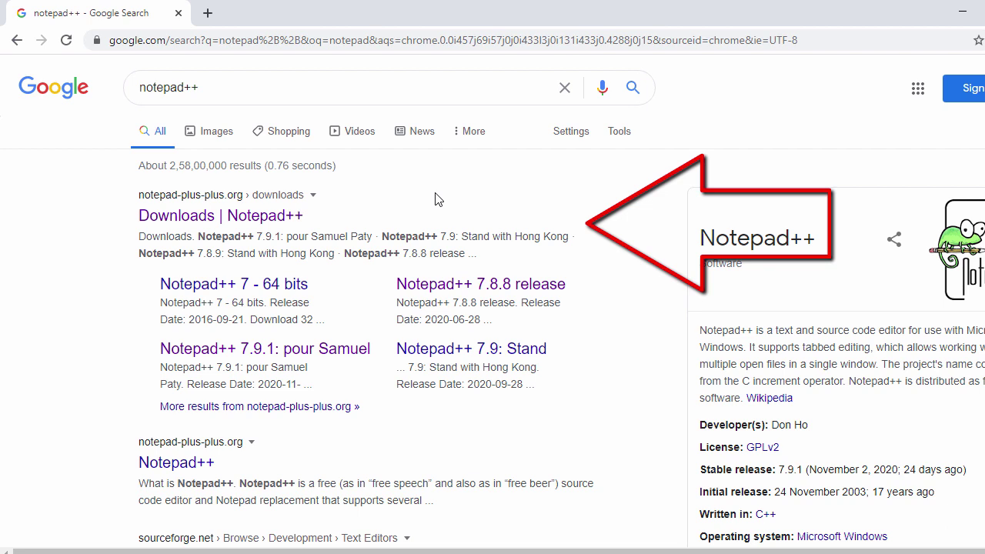
{"action": "left_click", "coordinate": [265, 223]}
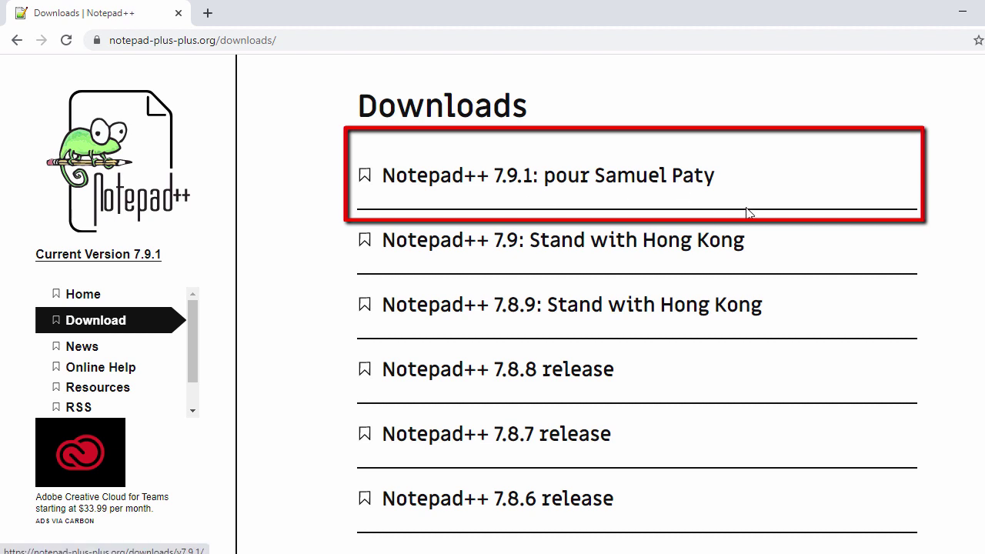
Step: Look through the download options of the Notepad++ 7.8.8 release and return to the list of versions
{"action": "scroll", "coordinate": [750, 260], "scroll_direction": "down", "scroll_amount": 1}
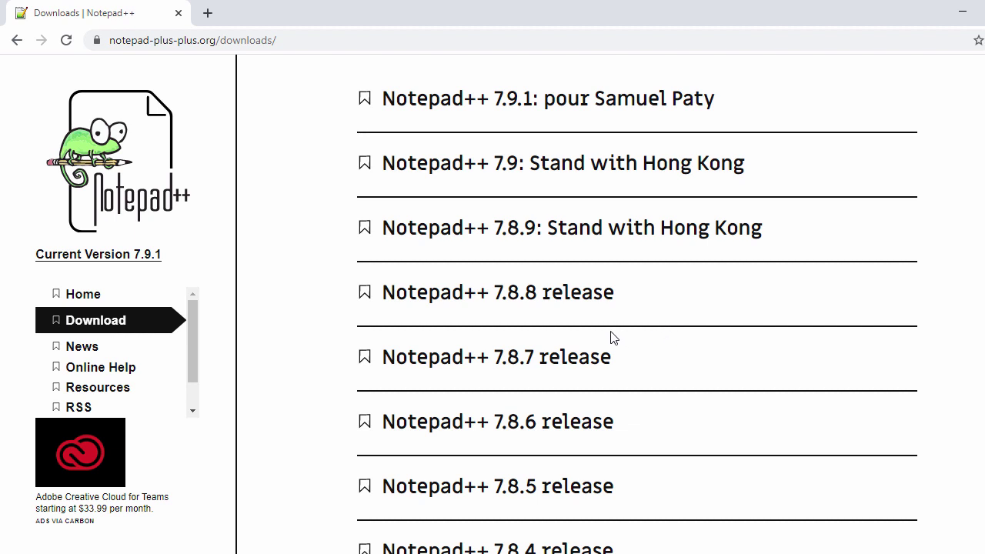
{"action": "left_click", "coordinate": [523, 303]}
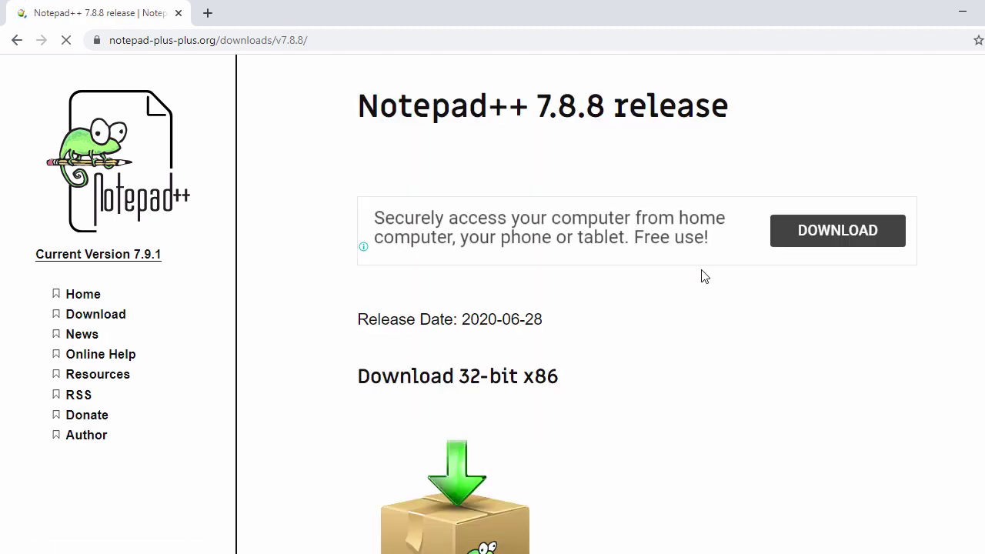
{"action": "scroll", "coordinate": [684, 303], "scroll_direction": "down", "scroll_amount": 5}
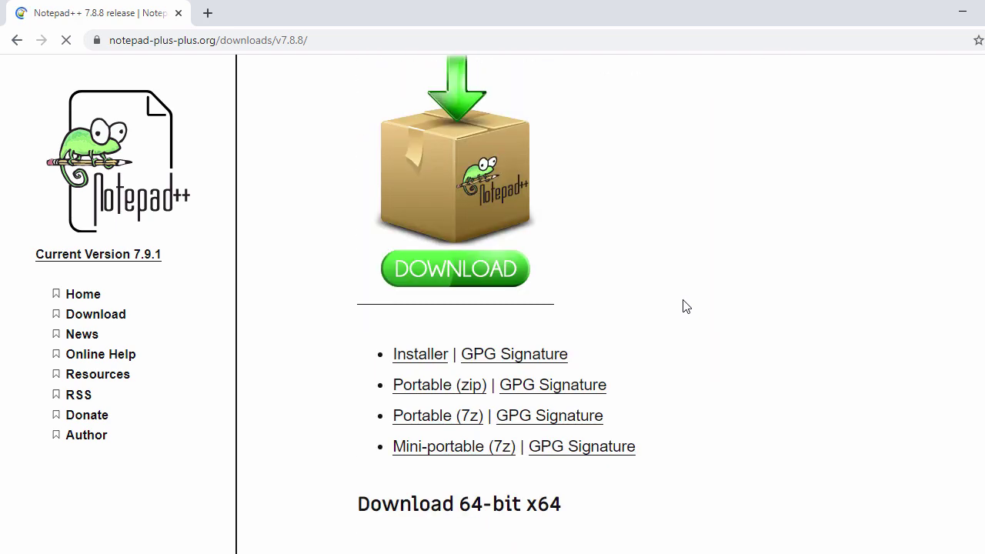
{"action": "scroll", "coordinate": [684, 305], "scroll_direction": "down", "scroll_amount": 2}
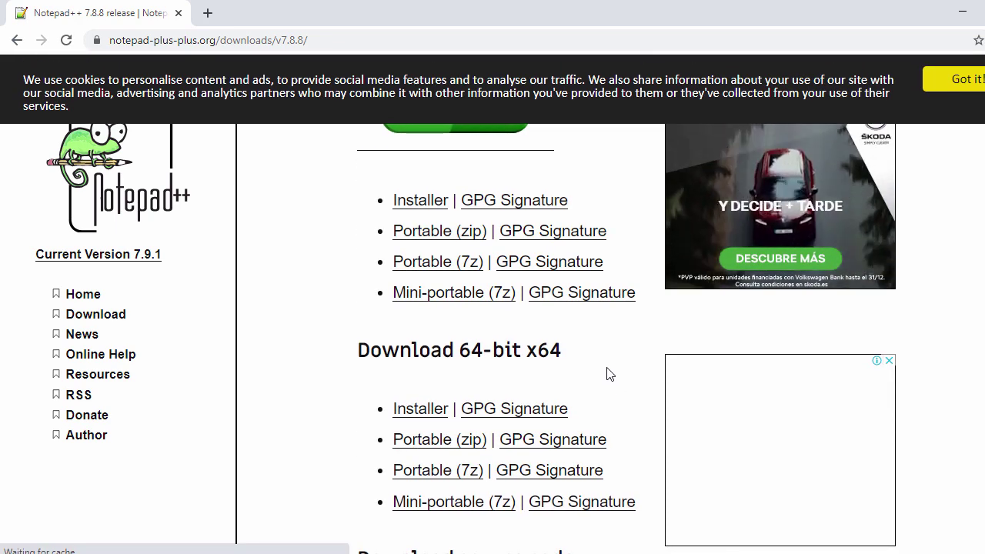
{"action": "scroll", "coordinate": [607, 374], "scroll_direction": "up", "scroll_amount": 4}
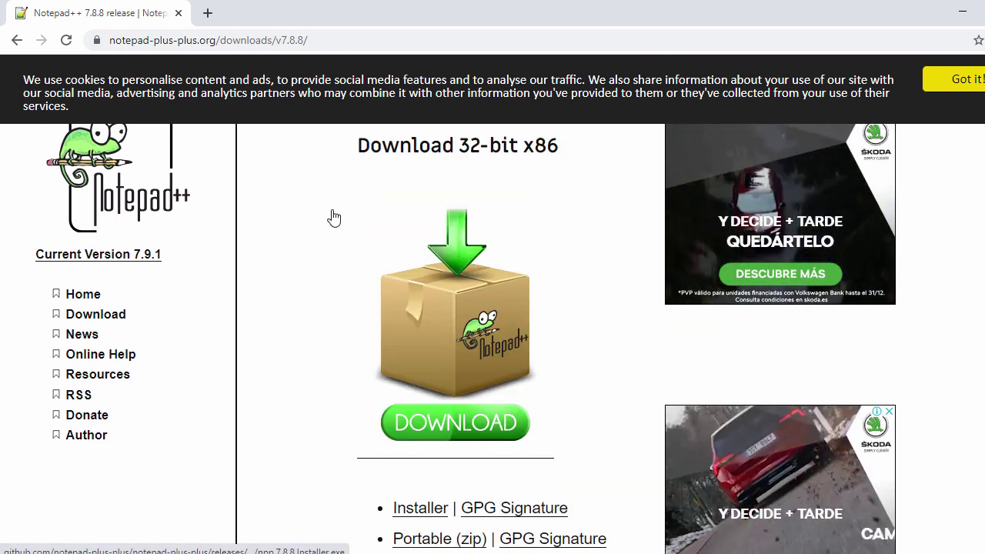
{"action": "left_click", "coordinate": [18, 40]}
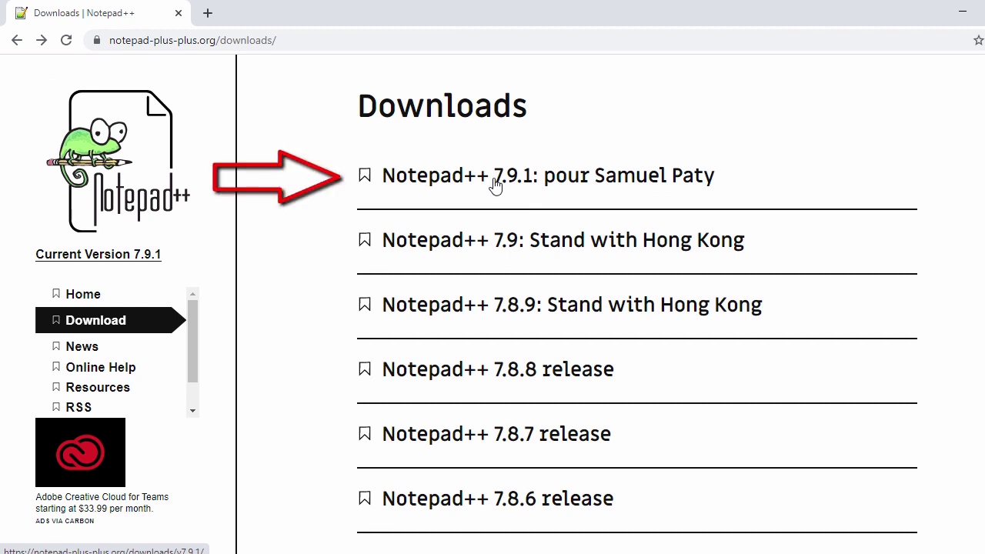
Step: Open the Notepad++ 7.9.1 release page and compare its 32-bit x86 and 64-bit x64 download options
{"action": "left_click", "coordinate": [495, 185]}
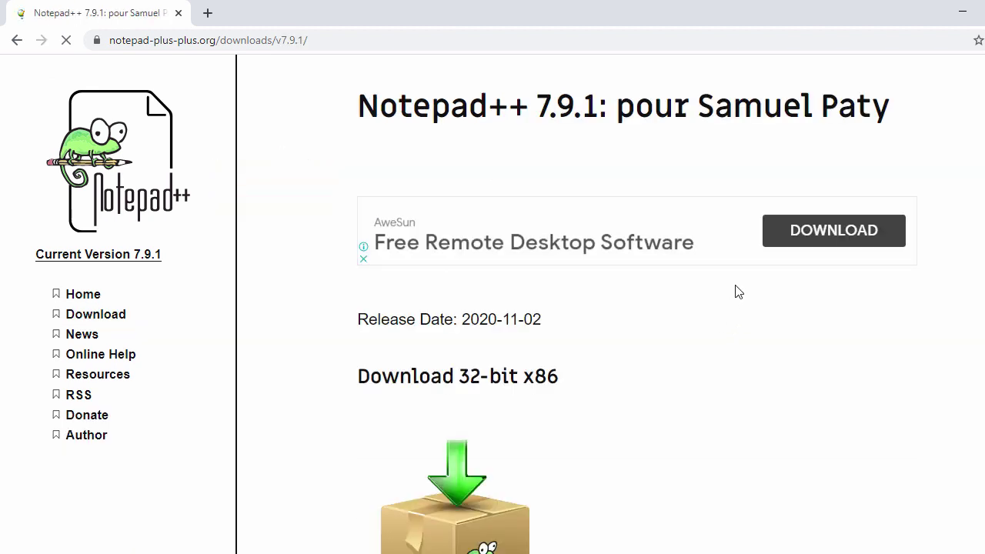
{"action": "scroll", "coordinate": [737, 290], "scroll_direction": "down", "scroll_amount": 3}
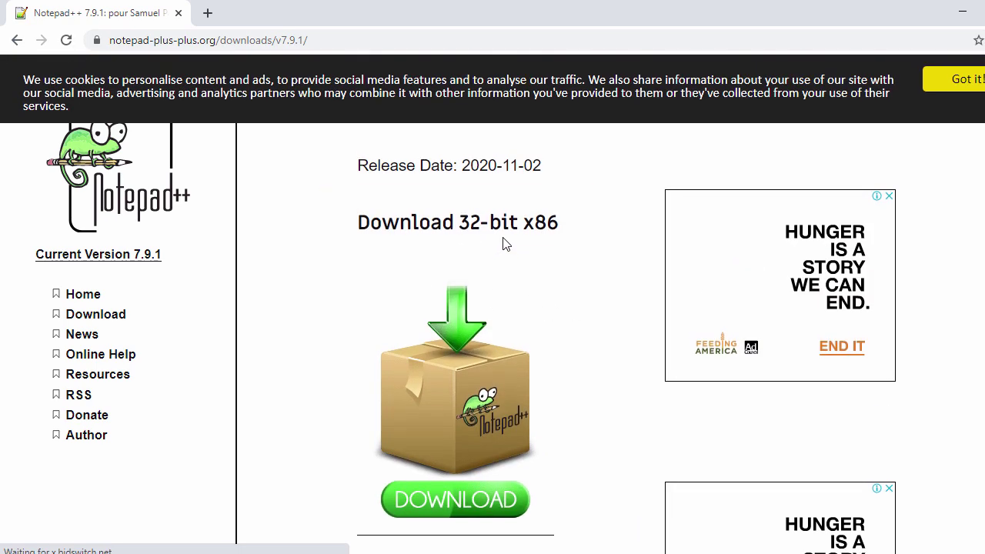
{"action": "scroll", "coordinate": [504, 244], "scroll_direction": "down", "scroll_amount": 4}
{"action": "scroll", "coordinate": [505, 245], "scroll_direction": "down", "scroll_amount": 2}
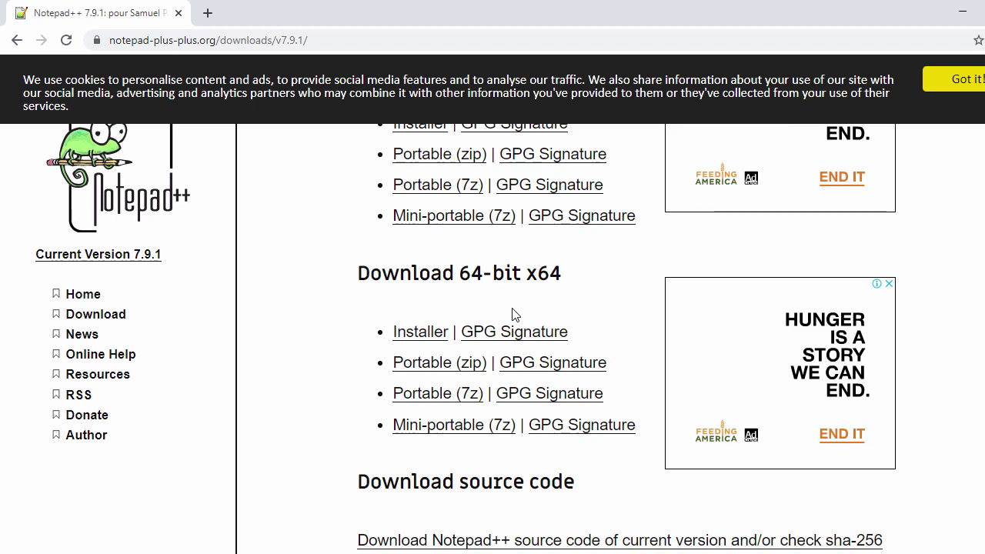
{"action": "scroll", "coordinate": [514, 314], "scroll_direction": "up", "scroll_amount": 5}
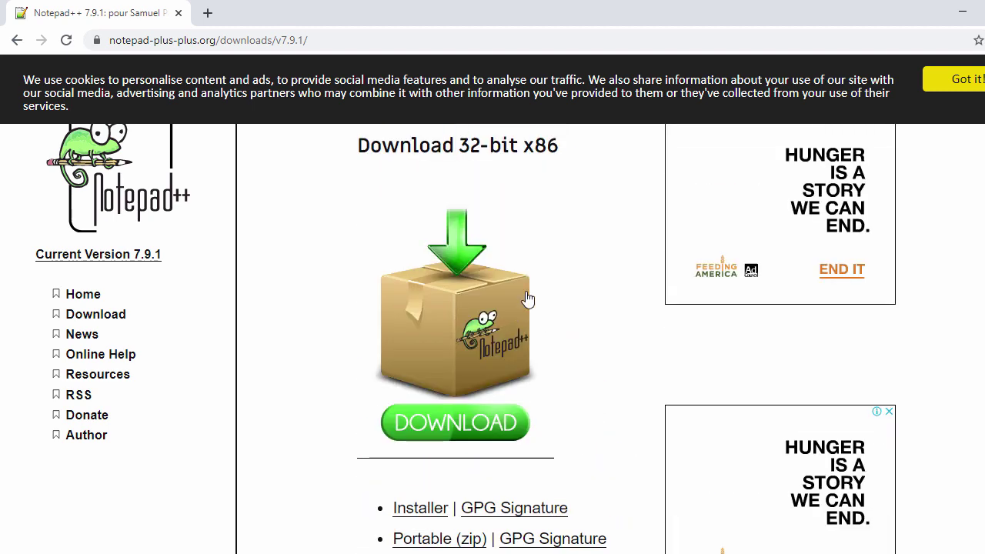
{"action": "scroll", "coordinate": [567, 246], "scroll_direction": "down", "scroll_amount": 2}
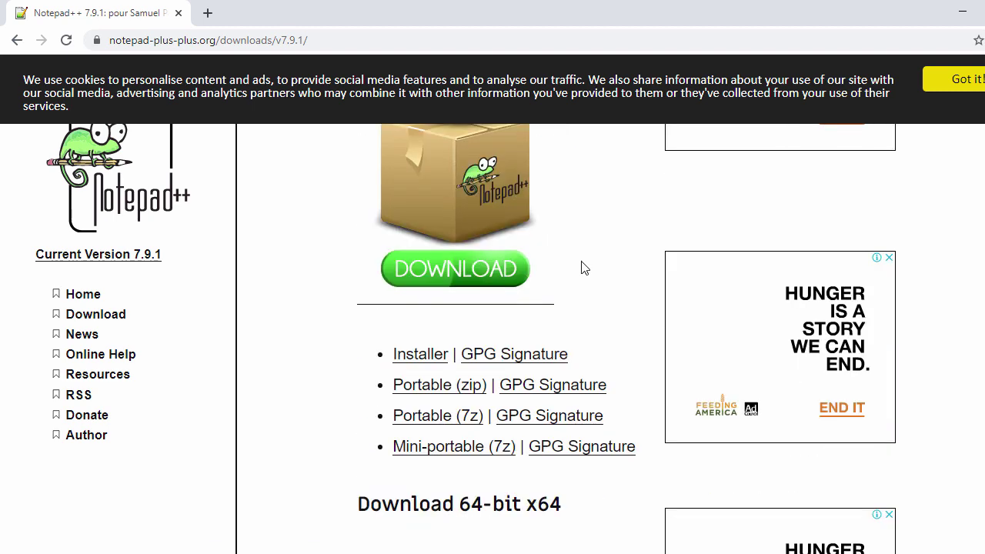
{"action": "scroll", "coordinate": [583, 266], "scroll_direction": "down", "scroll_amount": 1}
{"action": "scroll", "coordinate": [582, 266], "scroll_direction": "down", "scroll_amount": 2}
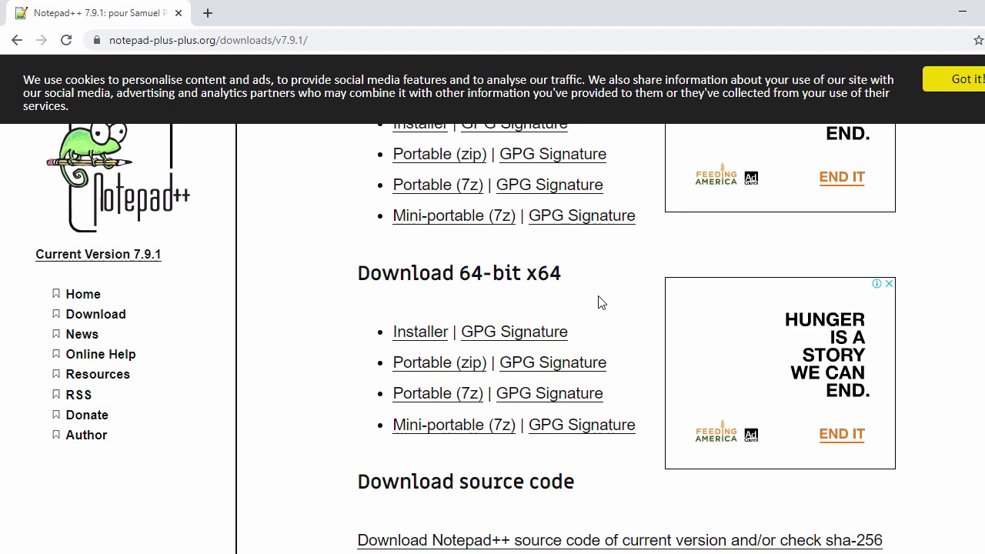
Step: Check the computer's system type in the properties of This PC, and close the System window
{"action": "key", "text": "super+d"}
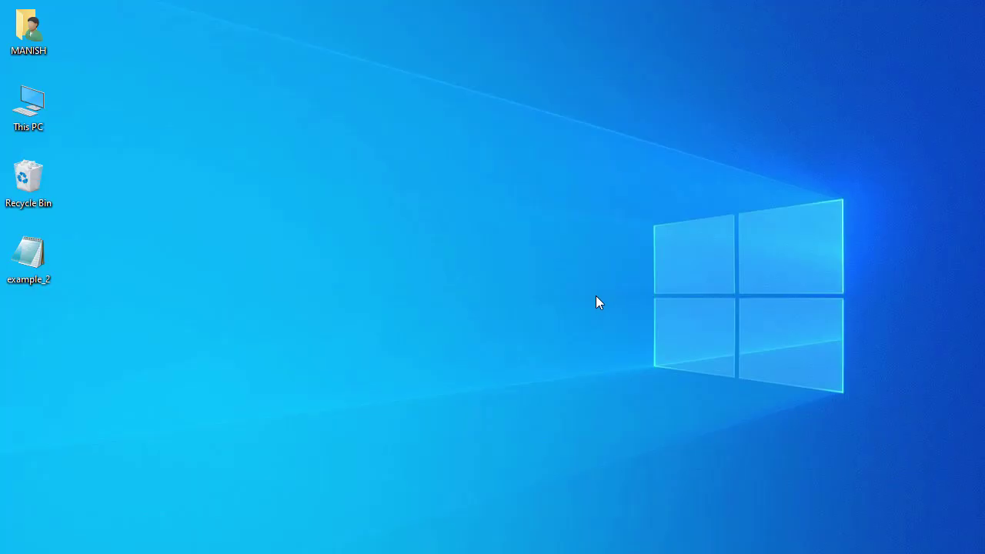
{"action": "right_click", "coordinate": [34, 115]}
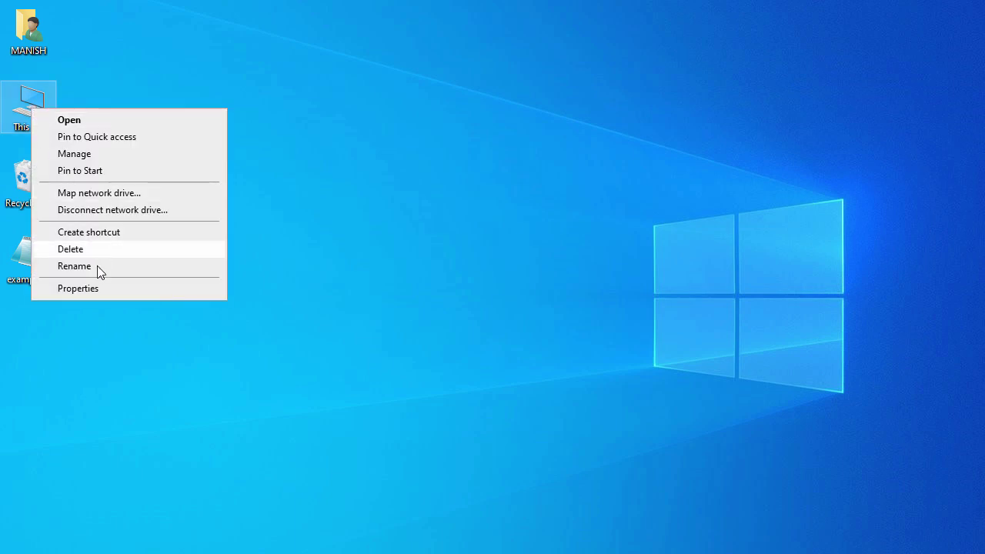
{"action": "left_click", "coordinate": [95, 293]}
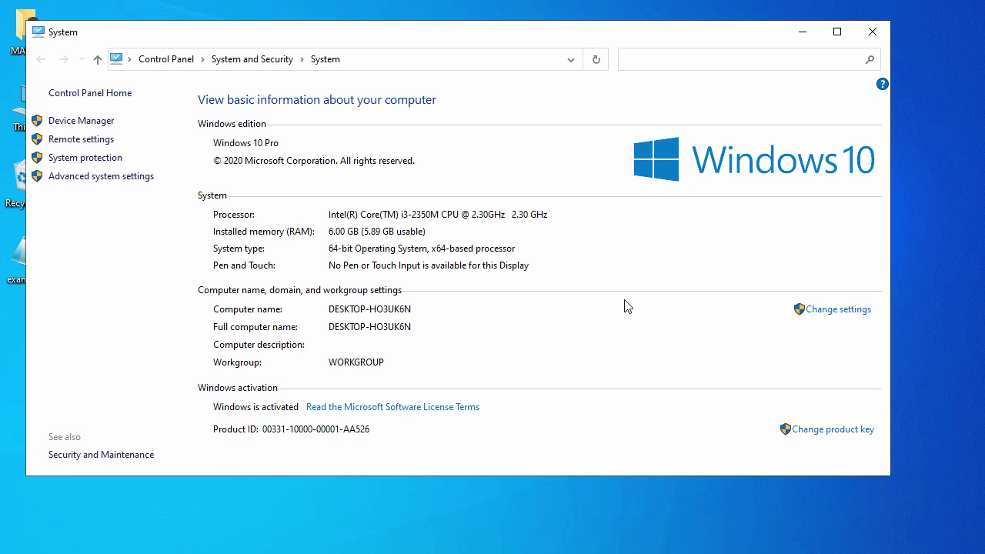
{"action": "left_click", "coordinate": [873, 32]}
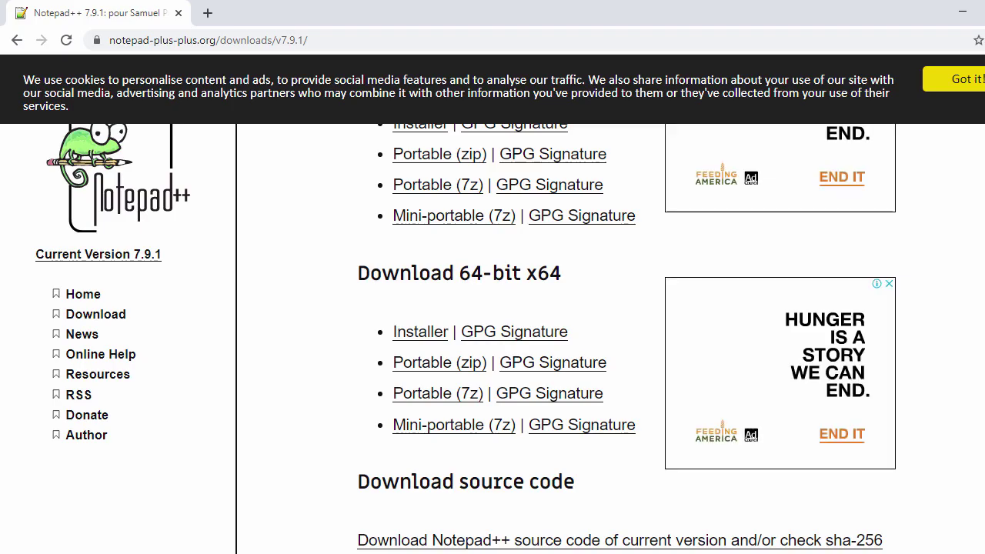
Step: Download the 64-bit x64 Installer of Notepad++ 7.9.1
{"action": "scroll", "coordinate": [587, 331], "scroll_direction": "up", "scroll_amount": 6}
{"action": "scroll", "coordinate": [587, 329], "scroll_direction": "down", "scroll_amount": 6}
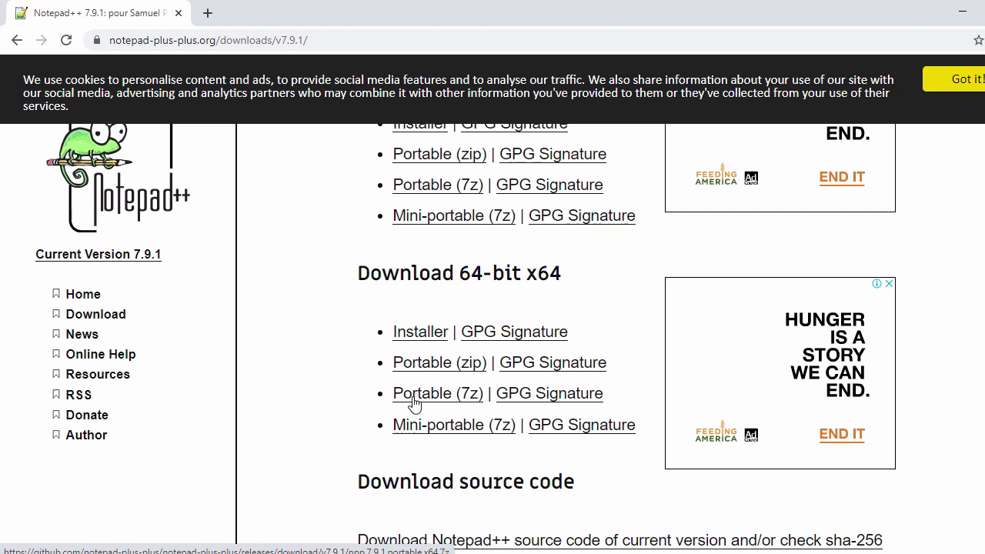
{"action": "left_click", "coordinate": [428, 340]}
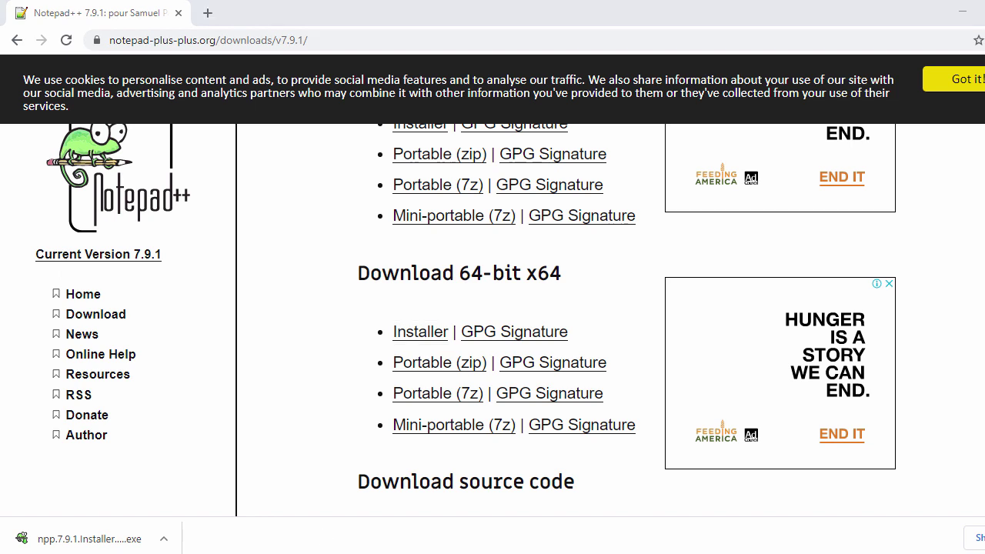
Step: Run npp.7.9.1.Installer.x64 from the Downloads folder in File Explorer, and minimize the File Explorer and browser windows
{"action": "key", "text": "super+e"}
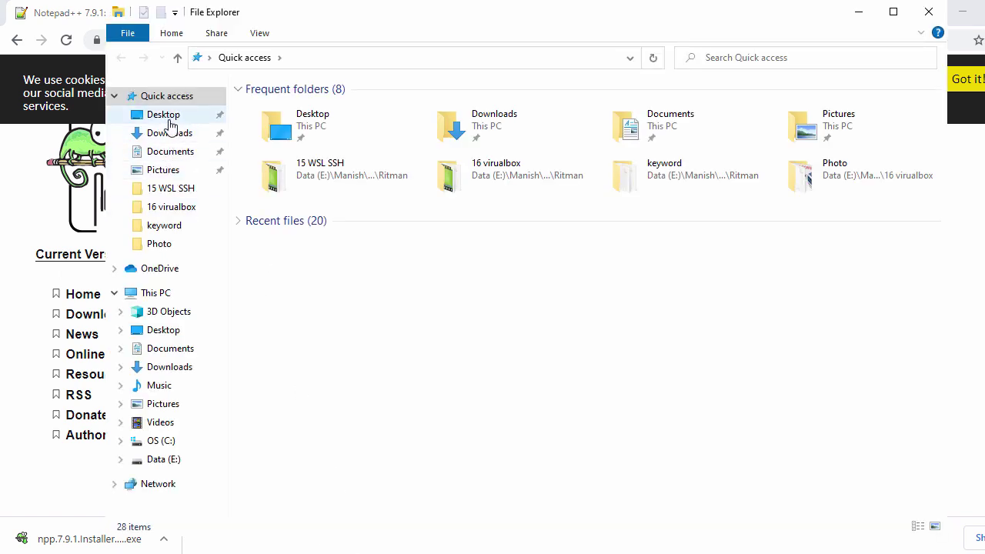
{"action": "left_click", "coordinate": [169, 133]}
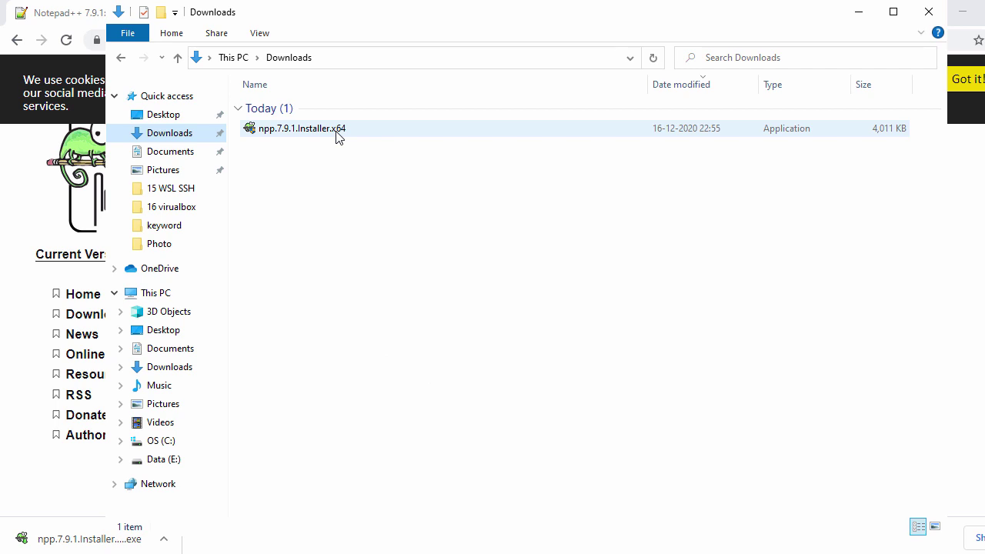
{"action": "double_click", "coordinate": [336, 133]}
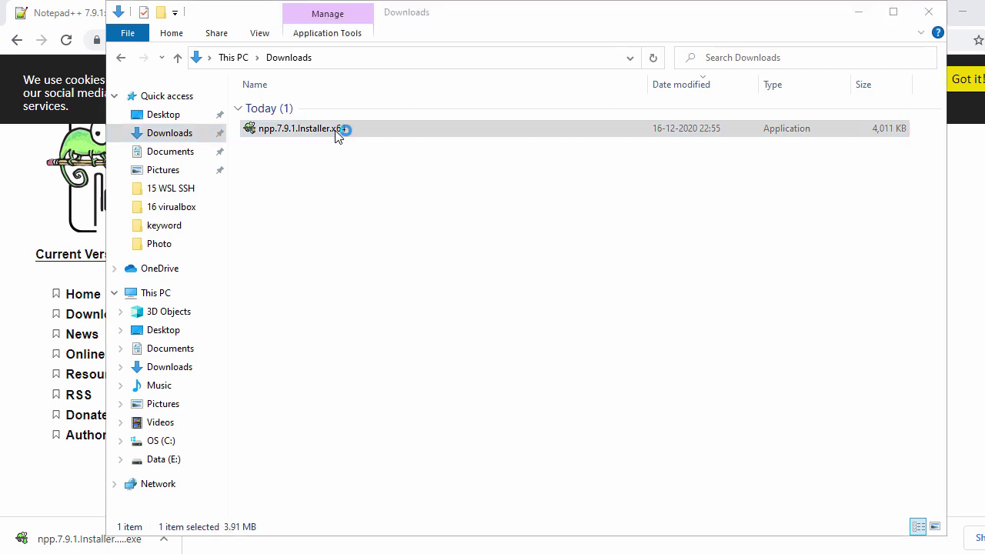
{"action": "left_click", "coordinate": [858, 11]}
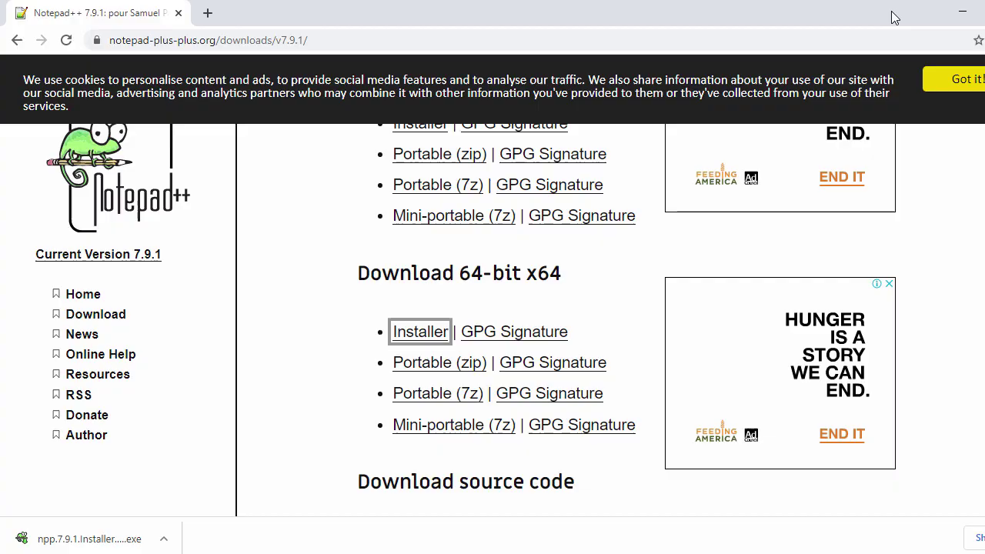
{"action": "left_click", "coordinate": [962, 12]}
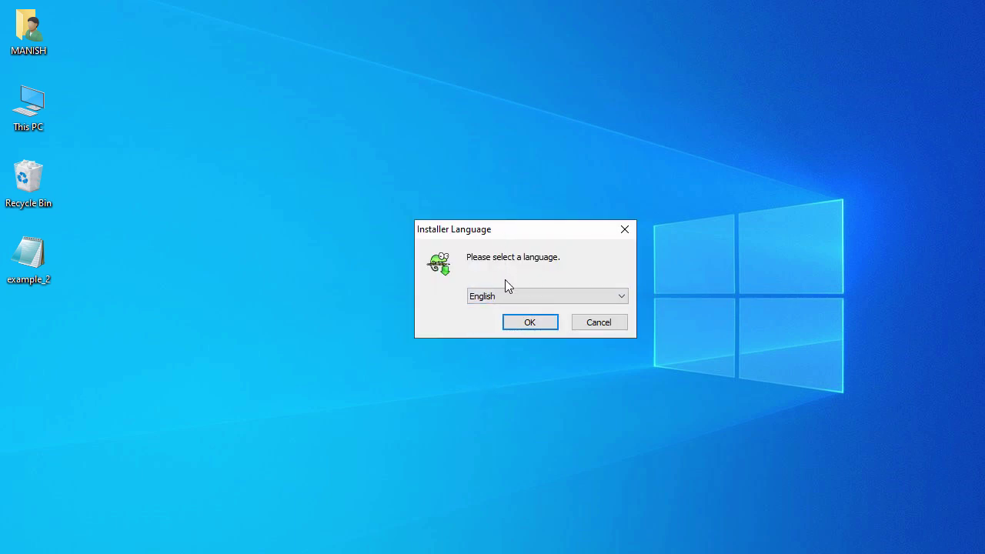
Step: Start the Notepad++ setup with English as the installer language and accept the license agreement
{"action": "left_click", "coordinate": [514, 324]}
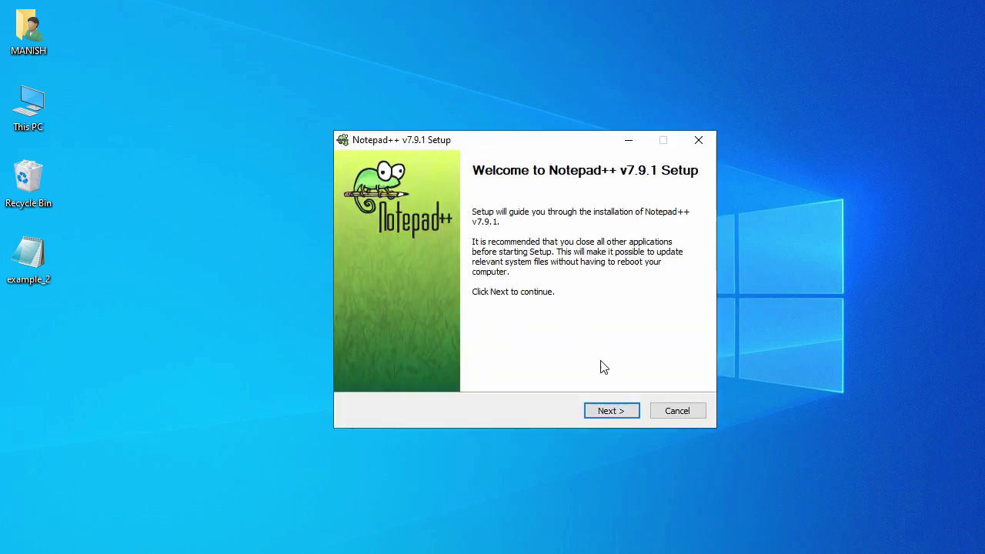
{"action": "left_click", "coordinate": [608, 413]}
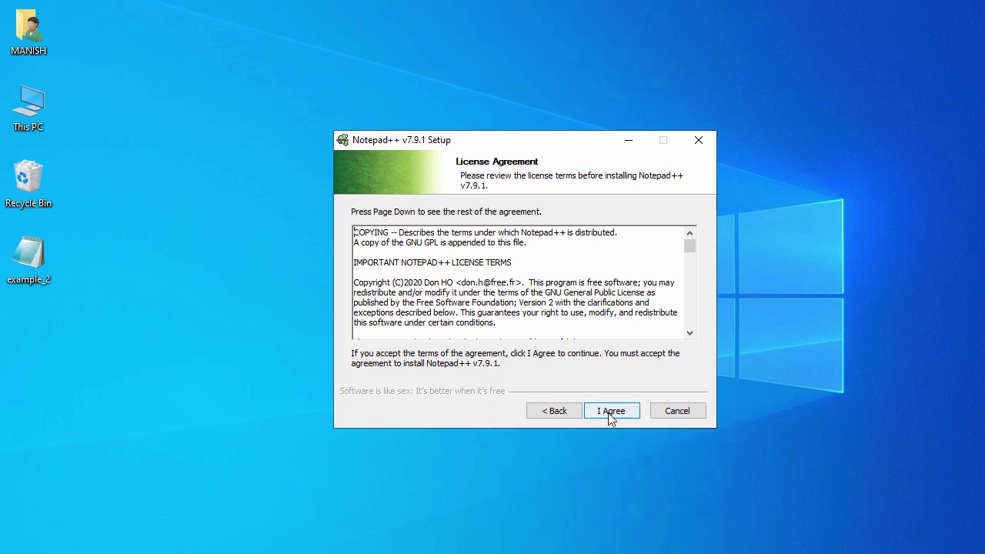
{"action": "left_click", "coordinate": [611, 410]}
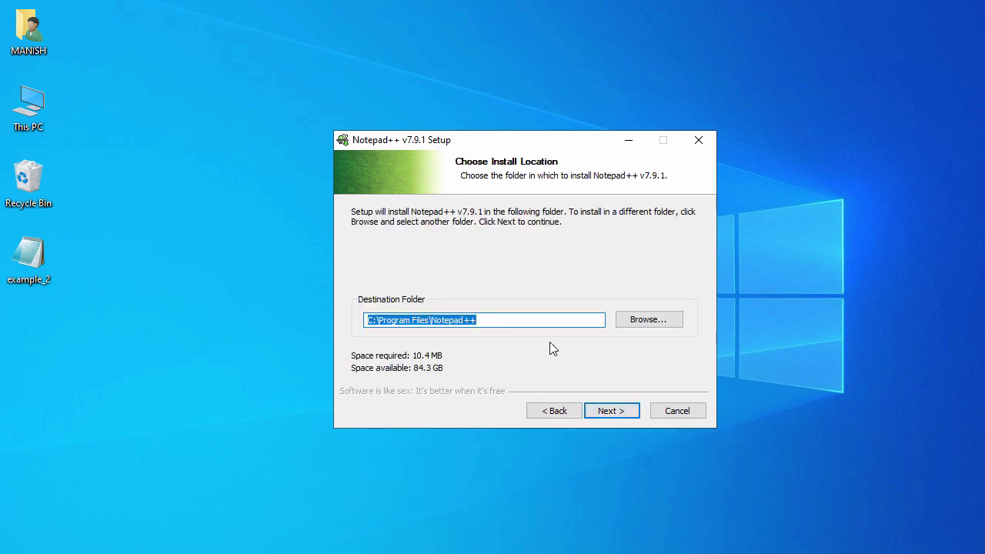
Step: Keep C:\Program Files\Notepad++ as the destination folder and continue to the component selection
{"action": "left_click", "coordinate": [513, 323]}
{"action": "left_click_drag", "start_coordinate": [512, 321], "coordinate": [361, 326]}
{"action": "left_click", "coordinate": [613, 412]}
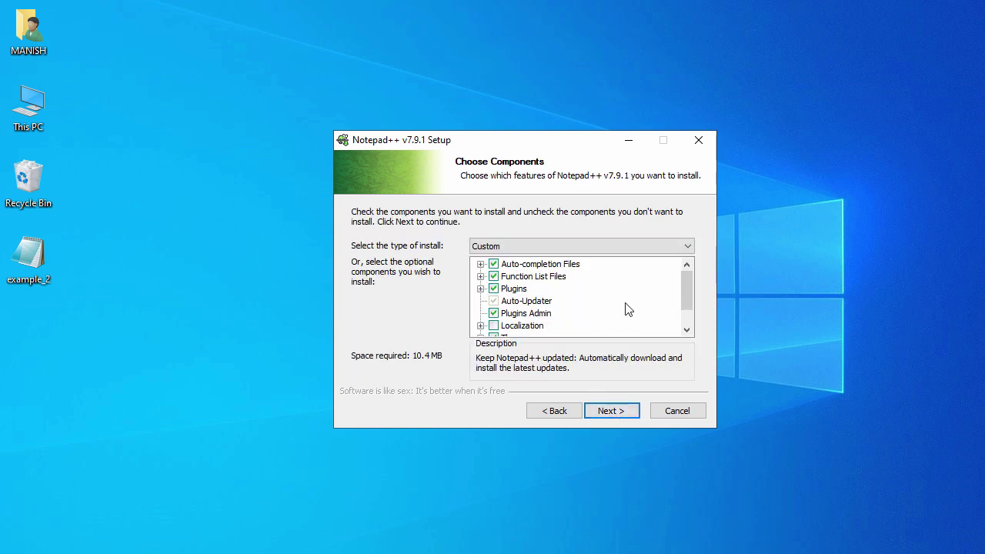
Step: Review the optional components and accept the default selection with the Custom install type
{"action": "scroll", "coordinate": [624, 313], "scroll_direction": "down", "scroll_amount": 1}
{"action": "scroll", "coordinate": [624, 314], "scroll_direction": "up", "scroll_amount": 1}
{"action": "scroll", "coordinate": [618, 309], "scroll_direction": "down", "scroll_amount": 1}
{"action": "scroll", "coordinate": [616, 310], "scroll_direction": "up", "scroll_amount": 1}
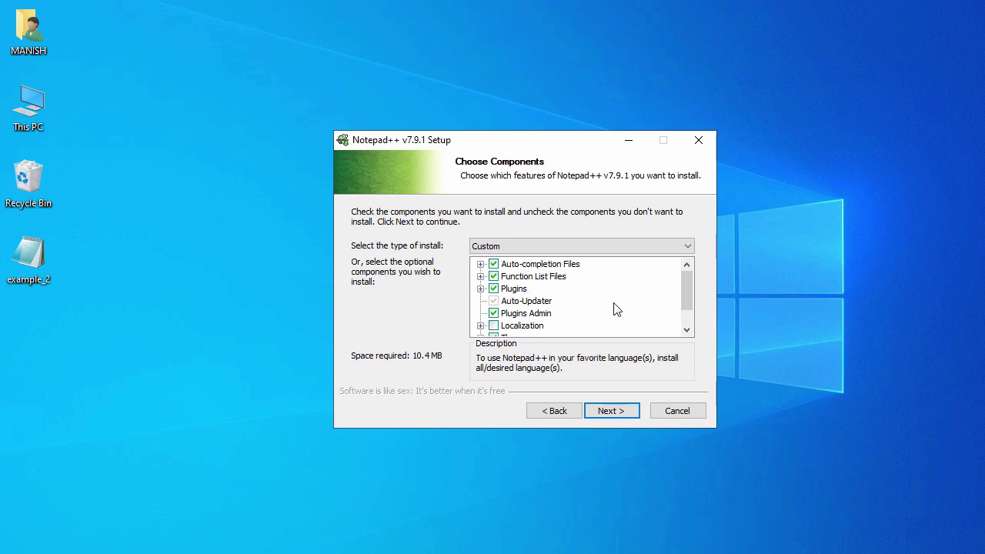
{"action": "left_click", "coordinate": [622, 413]}
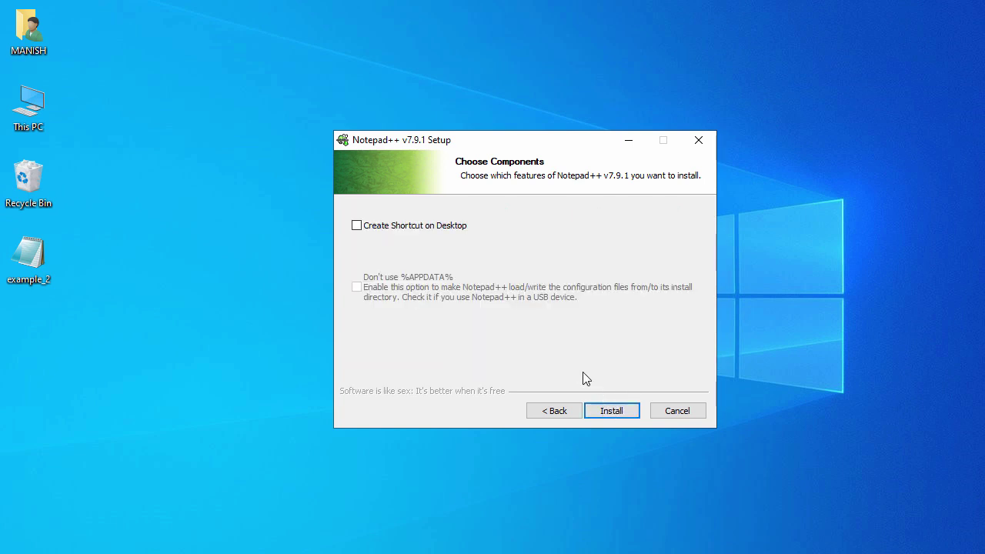
Step: Install Notepad++ with a desktop shortcut and finish the setup with Run Notepad++ v7.9.1 enabled
{"action": "left_click", "coordinate": [417, 228]}
{"action": "left_click", "coordinate": [609, 412]}
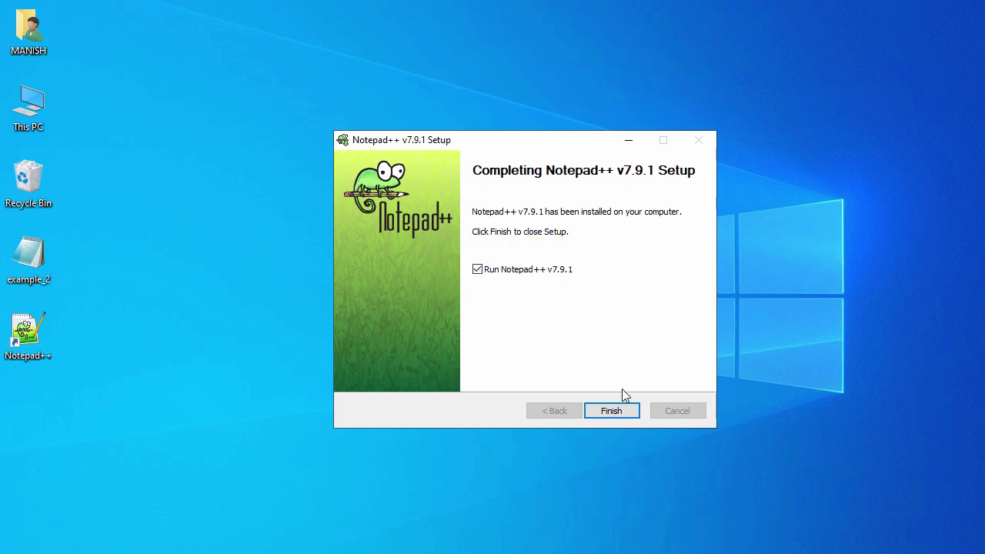
{"action": "left_click", "coordinate": [619, 414]}
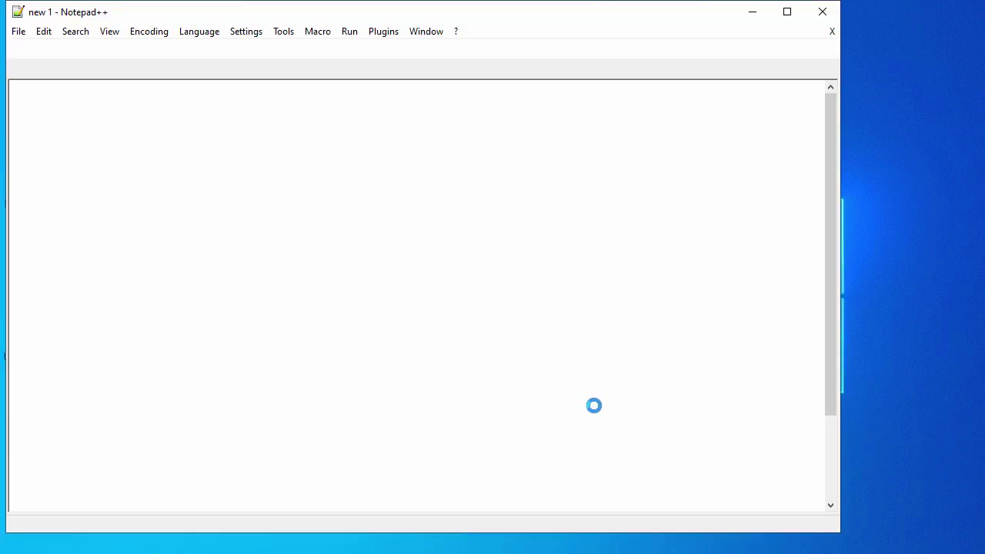
Step: Maximize the Notepad++ window and create a new blank document
{"action": "left_click", "coordinate": [786, 12]}
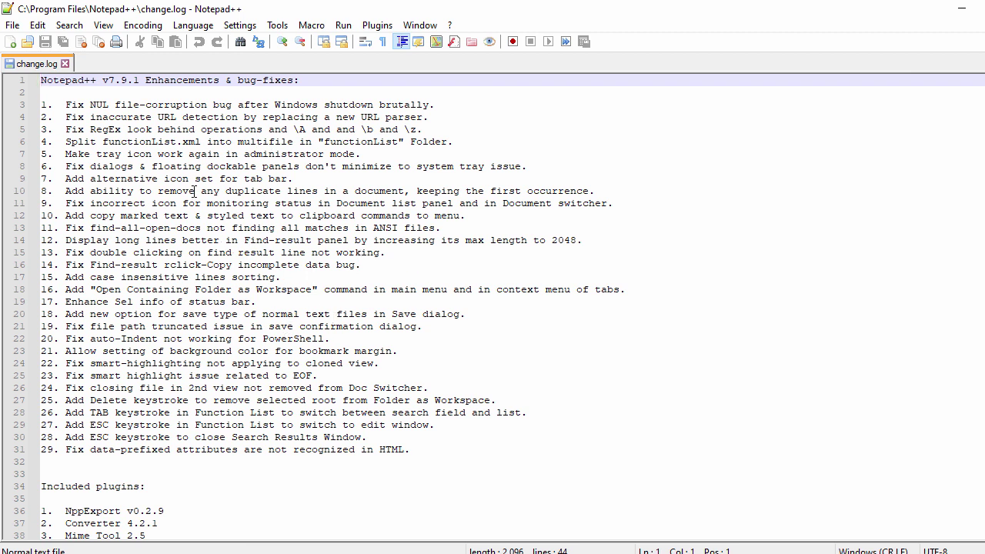
{"action": "left_click", "coordinate": [14, 26]}
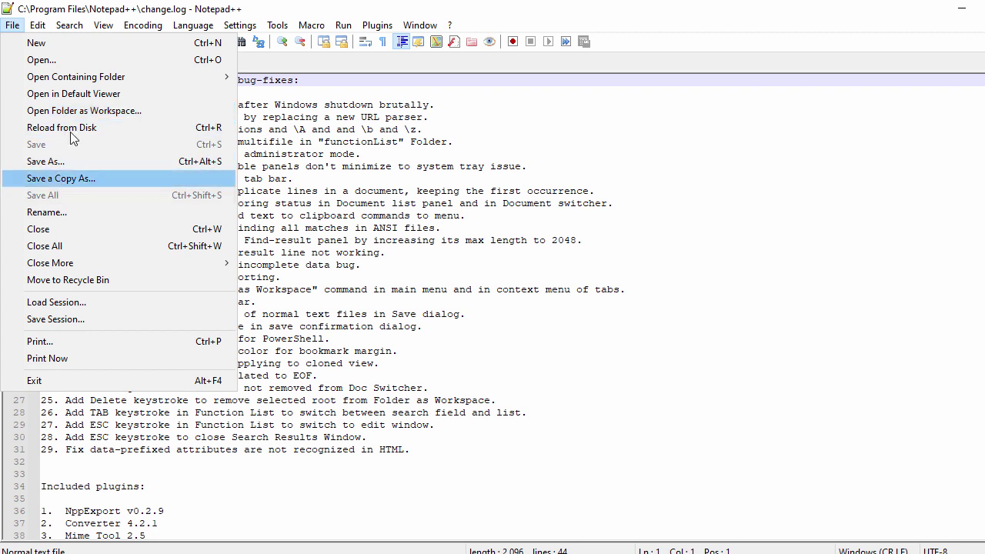
{"action": "left_click", "coordinate": [44, 44]}
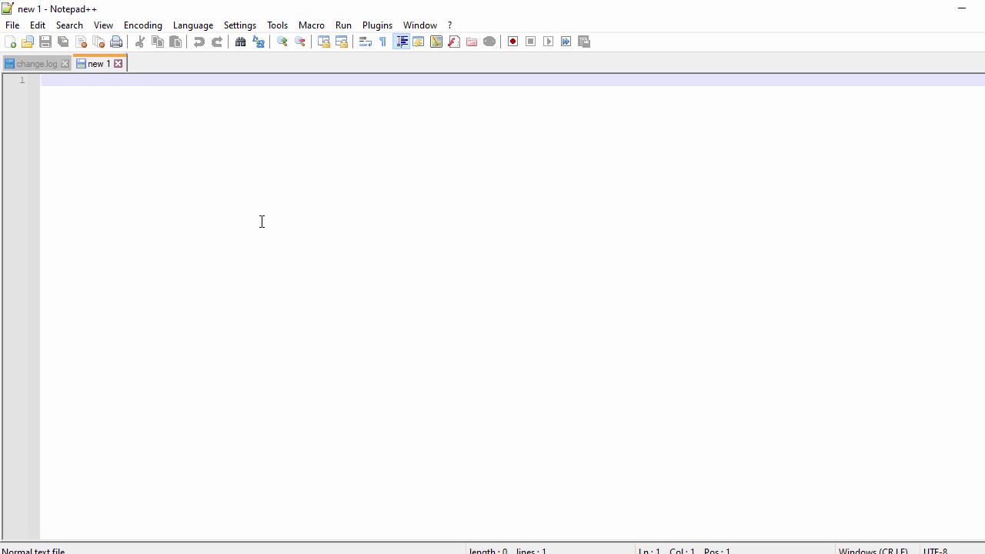
Step: Install the JSON Viewer 1.40 plugin from Plugins Admin and agree to the restart of Notepad++
{"action": "left_click", "coordinate": [376, 26]}
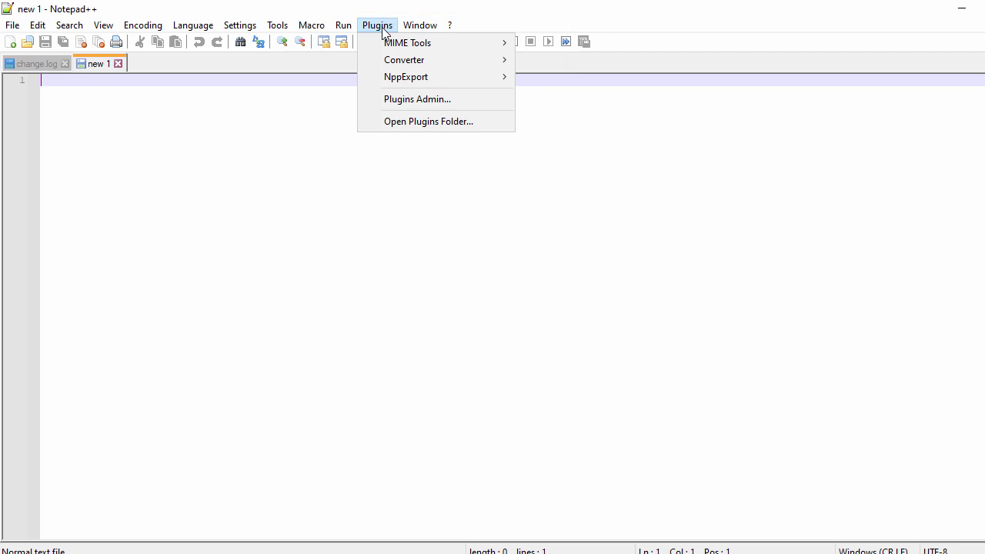
{"action": "left_click", "coordinate": [411, 105]}
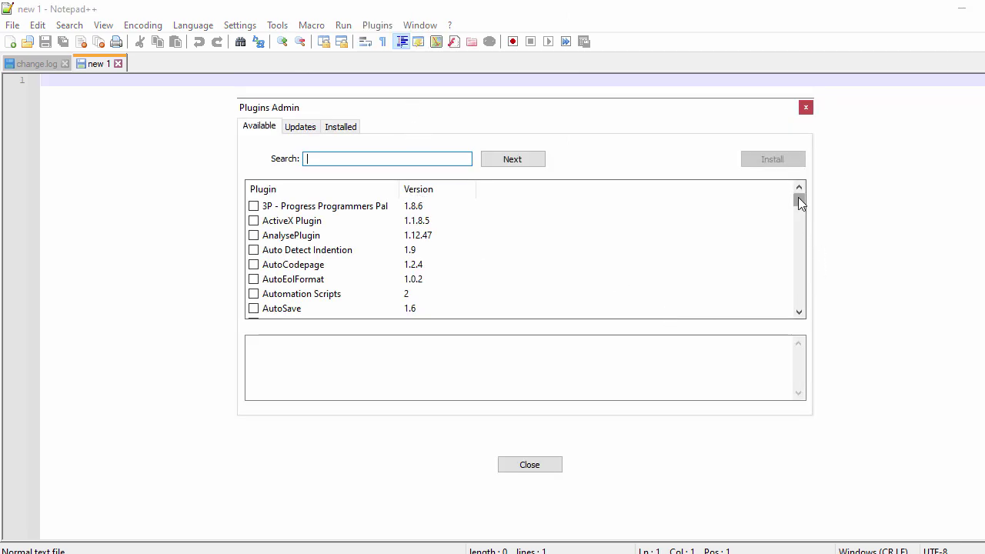
{"action": "left_click_drag", "start_coordinate": [798, 198], "coordinate": [798, 229]}
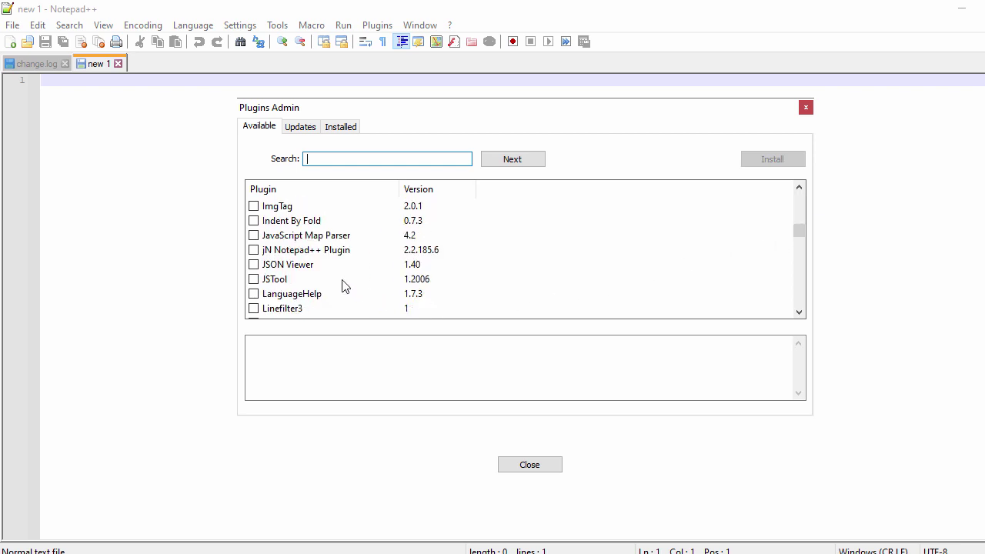
{"action": "left_click", "coordinate": [254, 265]}
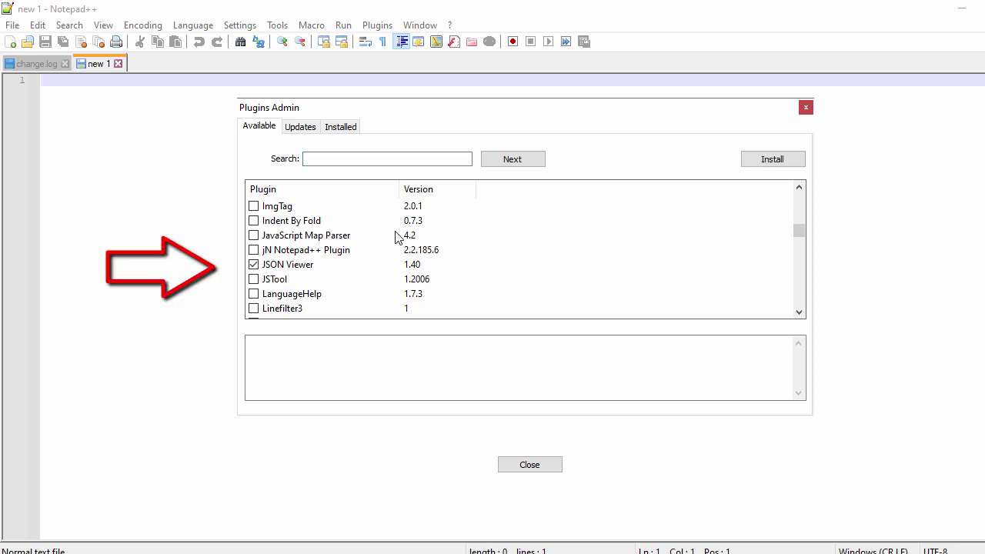
{"action": "left_click", "coordinate": [776, 164]}
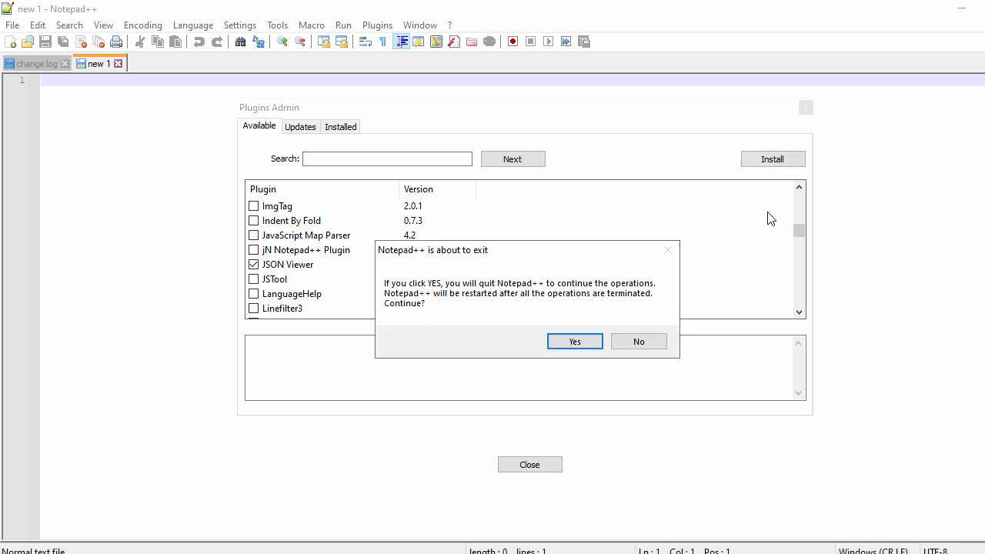
{"action": "left_click", "coordinate": [575, 341]}
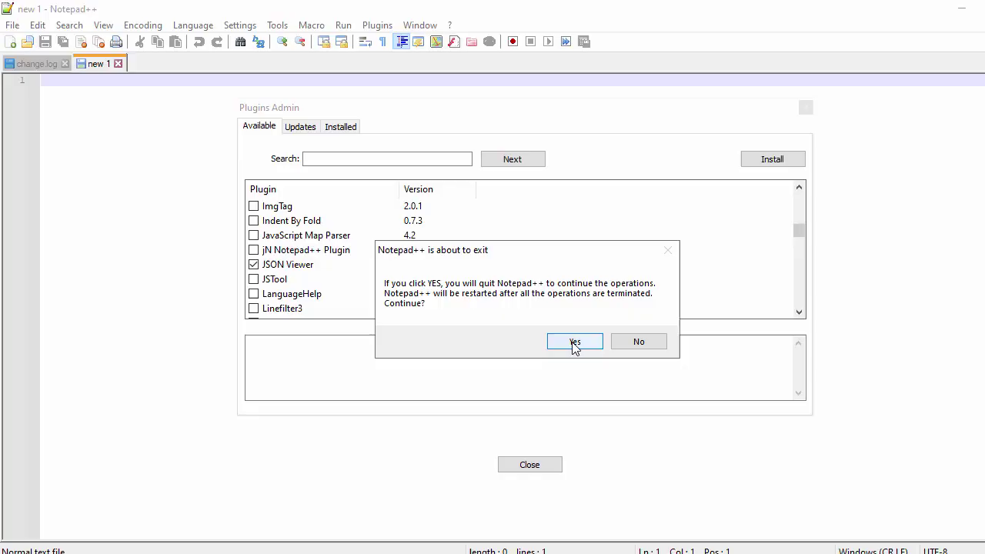
{"action": "left_click", "coordinate": [573, 343]}
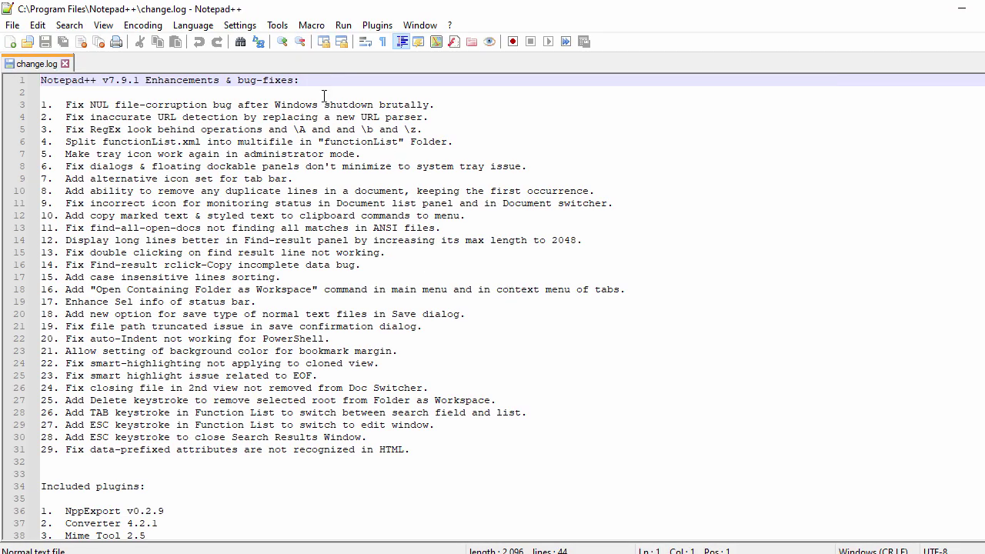
Step: Check which commands the newly installed JSON Viewer plugin offers
{"action": "left_click", "coordinate": [377, 26]}
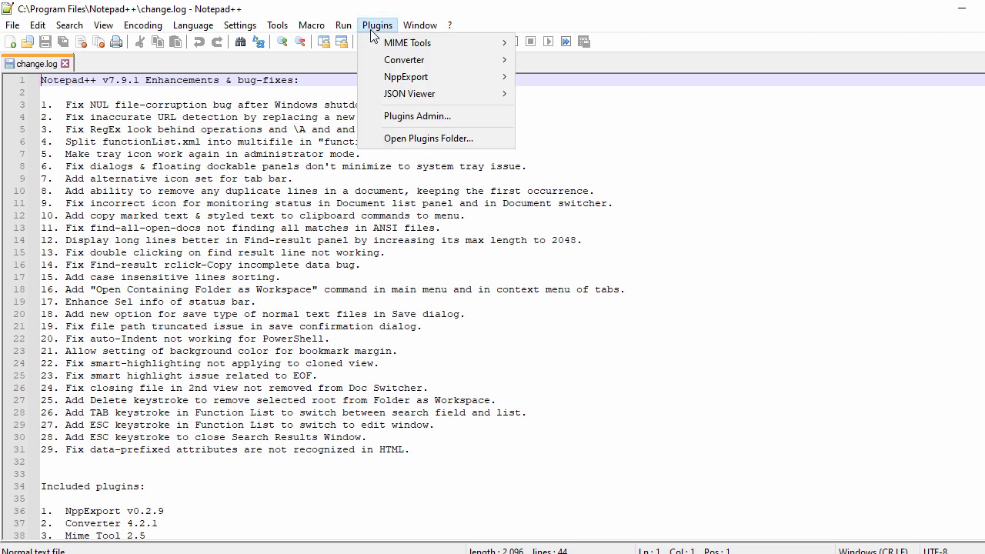
{"action": "mouse_move", "coordinate": [420, 95]}
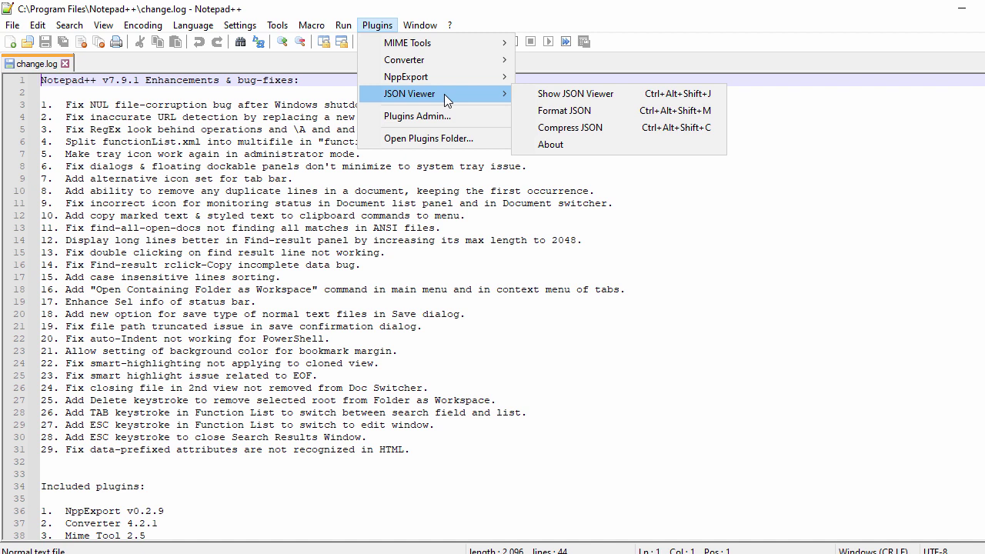
{"action": "left_click", "coordinate": [404, 243]}
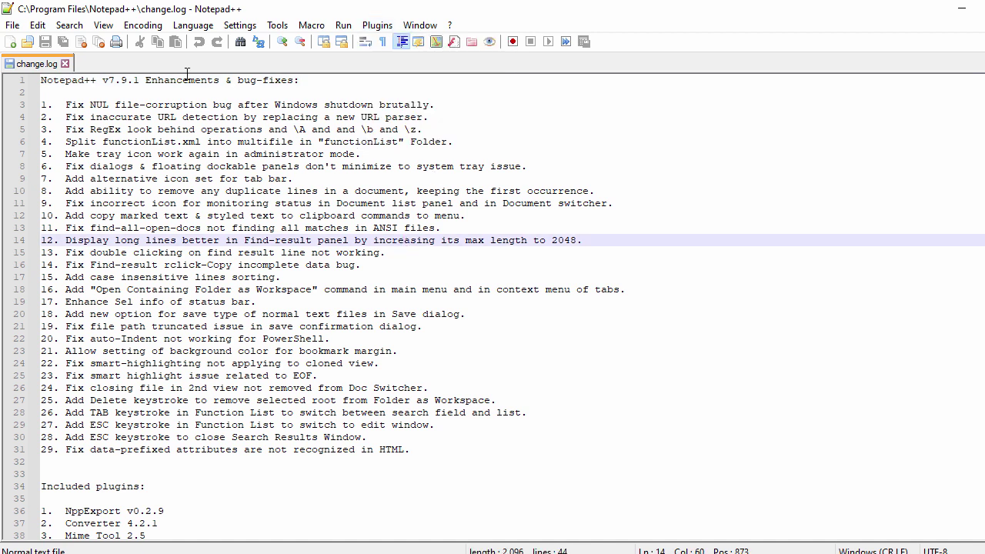
Step: Open the JSON file example_2 from the Desktop folder
{"action": "left_click", "coordinate": [12, 26]}
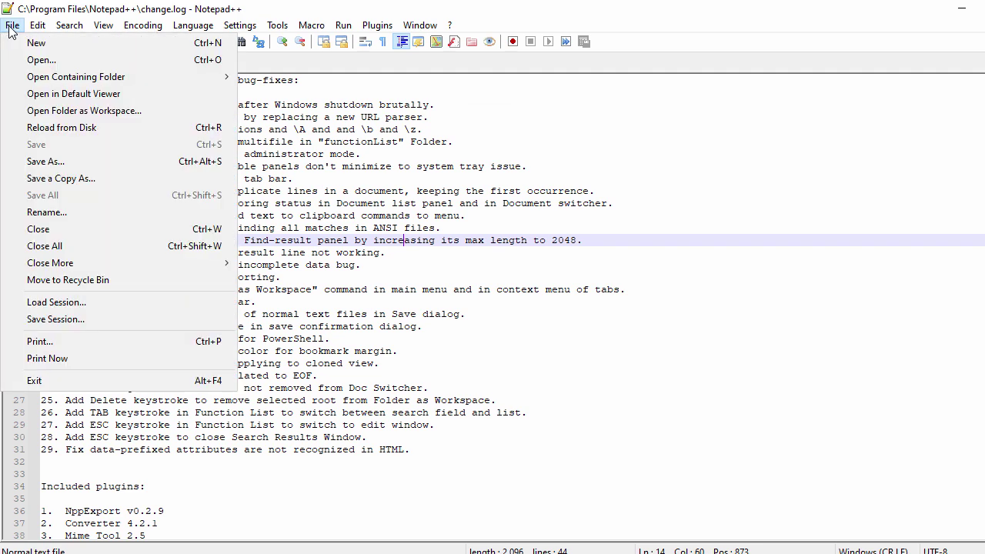
{"action": "left_click", "coordinate": [57, 61]}
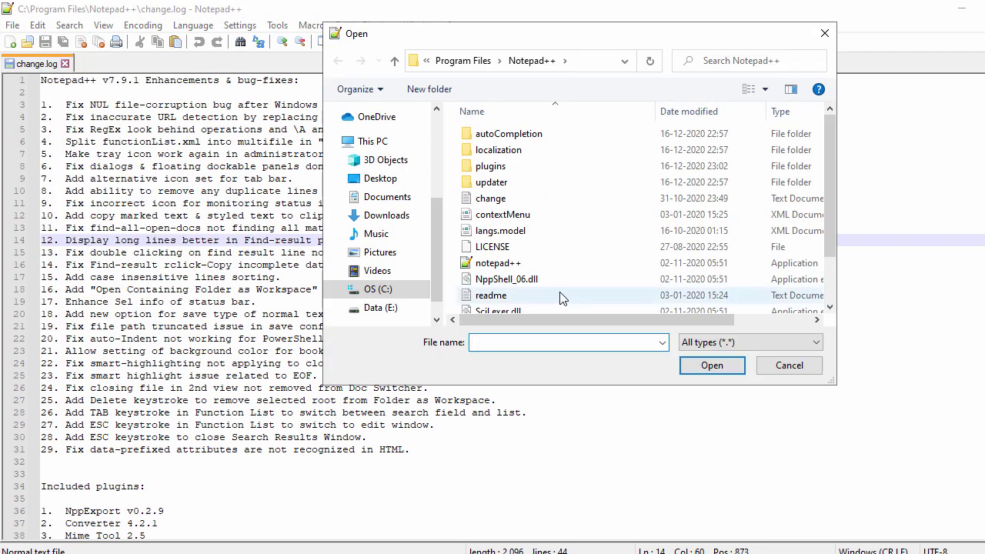
{"action": "left_click_drag", "start_coordinate": [439, 204], "coordinate": [446, 123]}
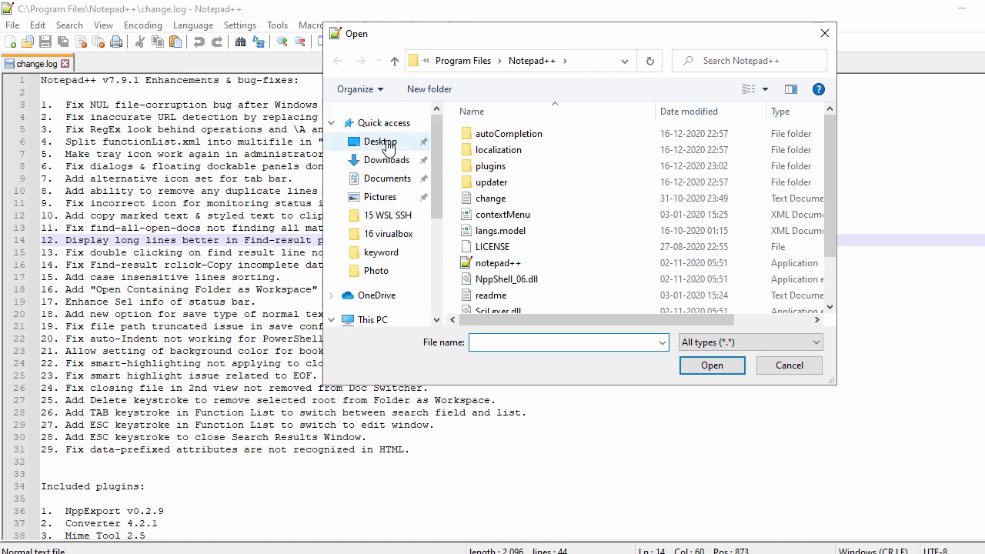
{"action": "left_click", "coordinate": [377, 143]}
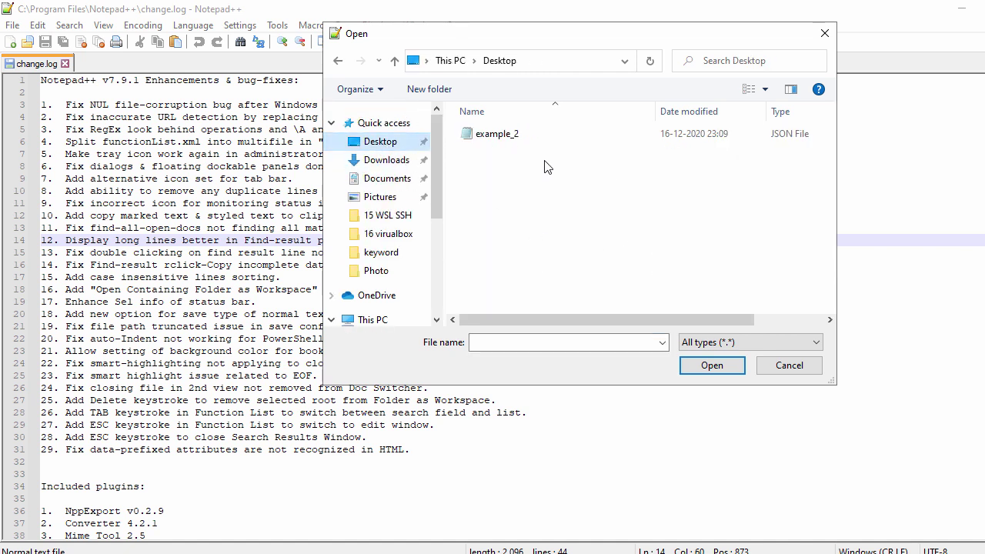
{"action": "left_click", "coordinate": [521, 139]}
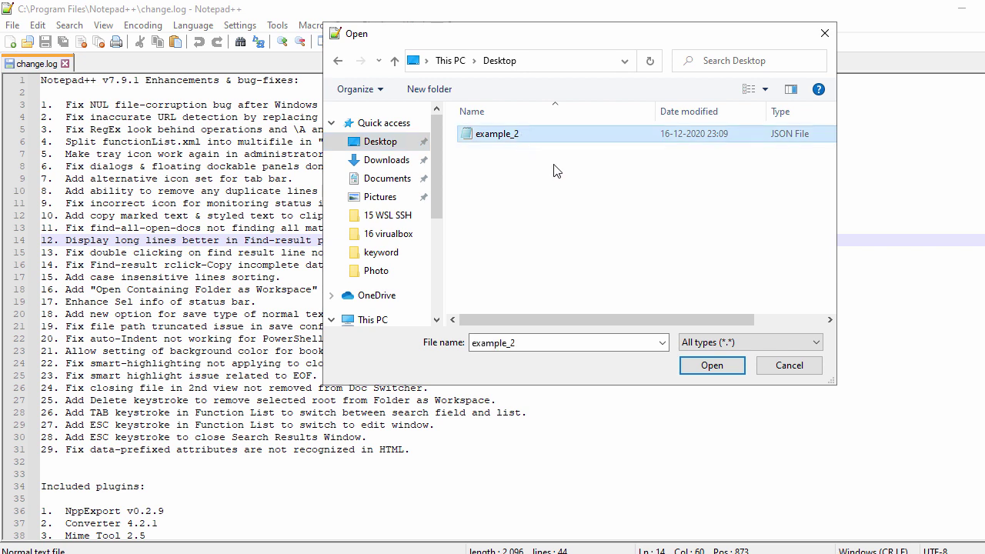
{"action": "left_click", "coordinate": [711, 366]}
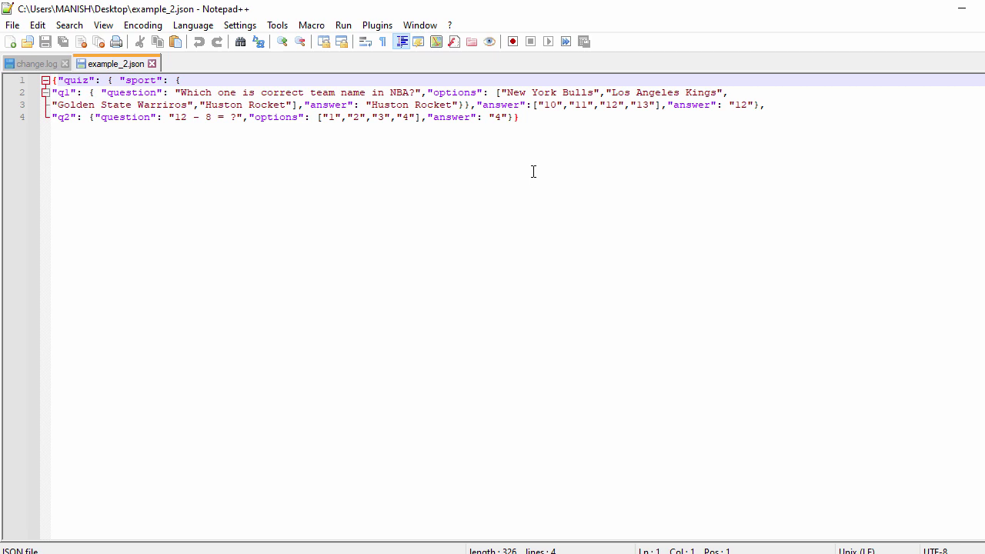
Step: Format the entire content of example_2.json with JSON Viewer's Format JSON command
{"action": "key", "text": "ctrl+a"}
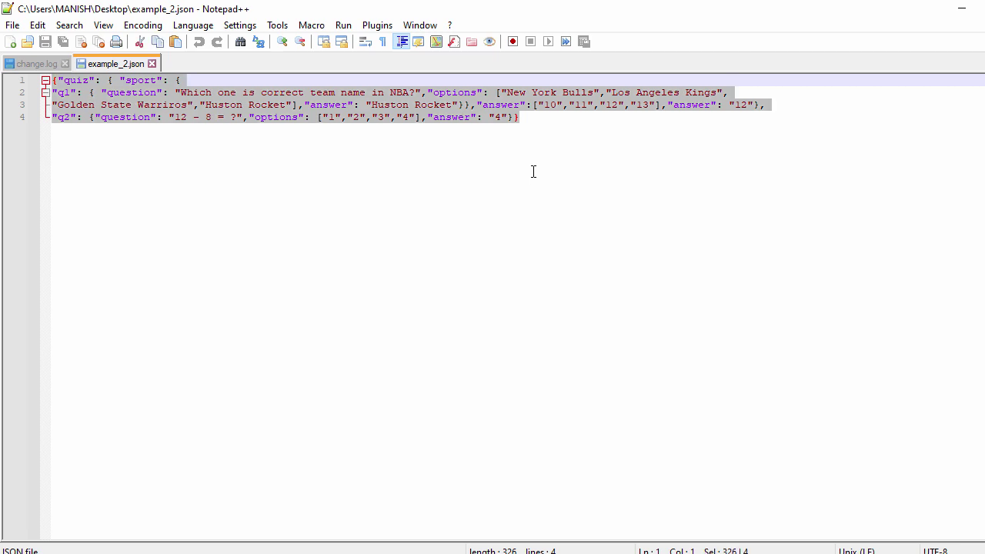
{"action": "left_click", "coordinate": [377, 24]}
{"action": "mouse_move", "coordinate": [451, 93]}
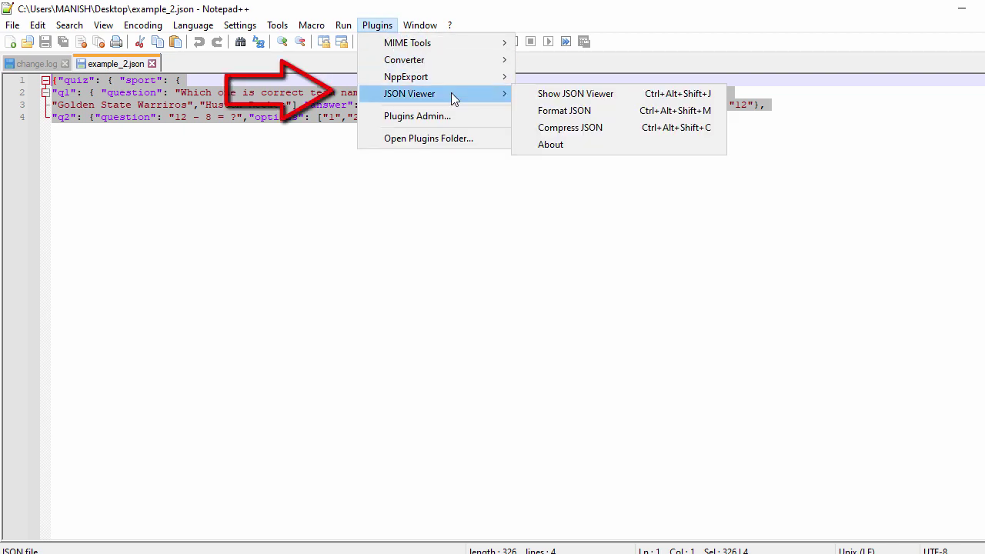
{"action": "left_click", "coordinate": [555, 112]}
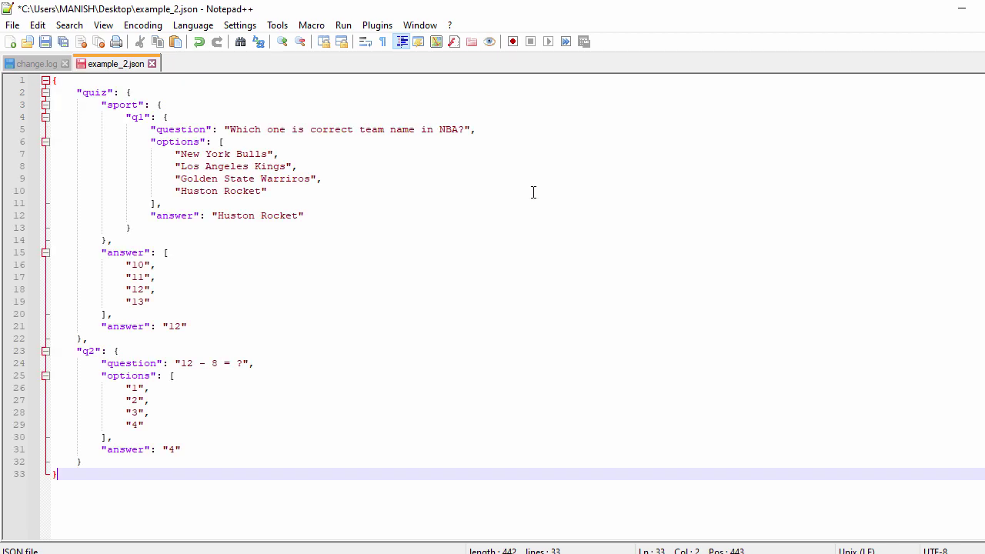
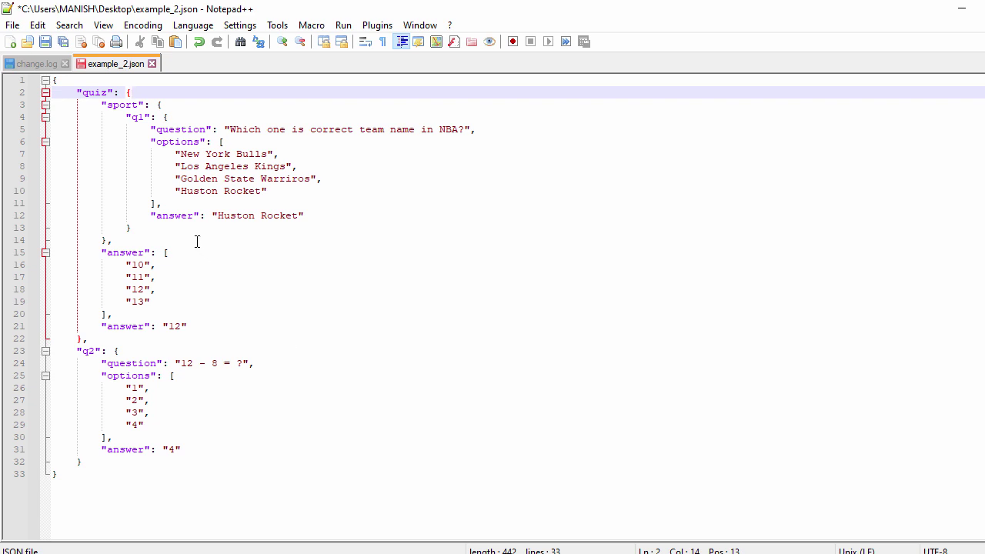
Step: Find all occurrences of the word "answer" in all opened documents
{"action": "left_click", "coordinate": [176, 215]}
{"action": "double_click", "coordinate": [175, 215]}
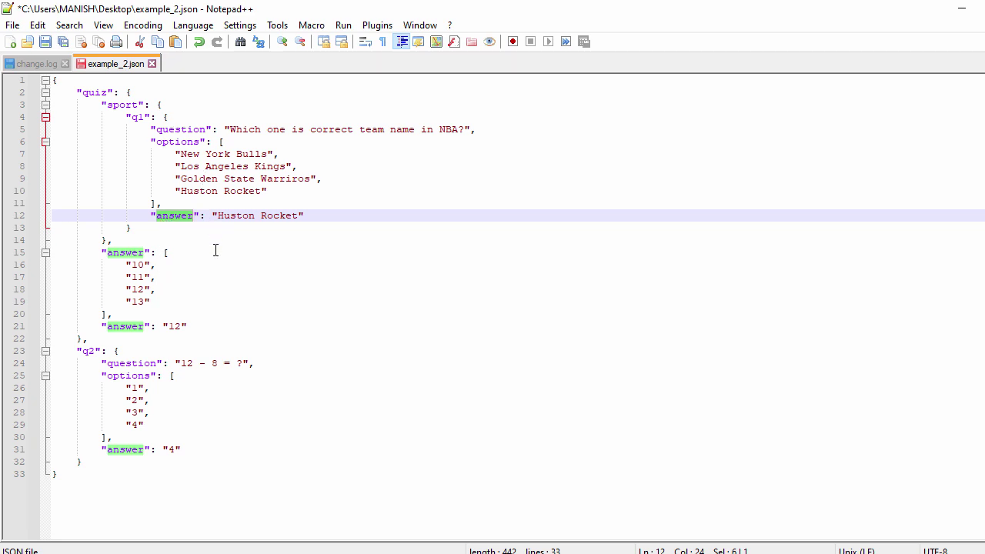
{"action": "key", "text": "ctrl+f"}
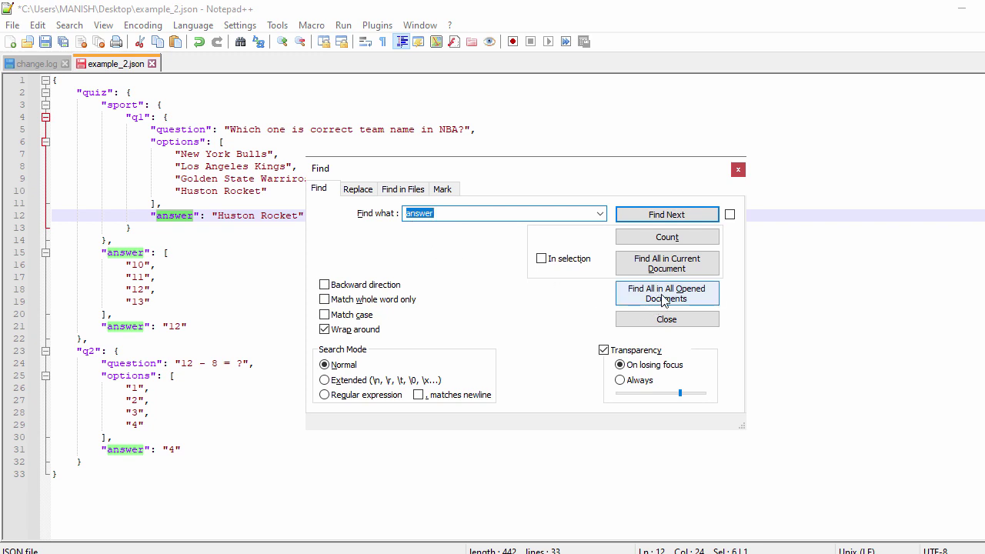
{"action": "left_click", "coordinate": [663, 296]}
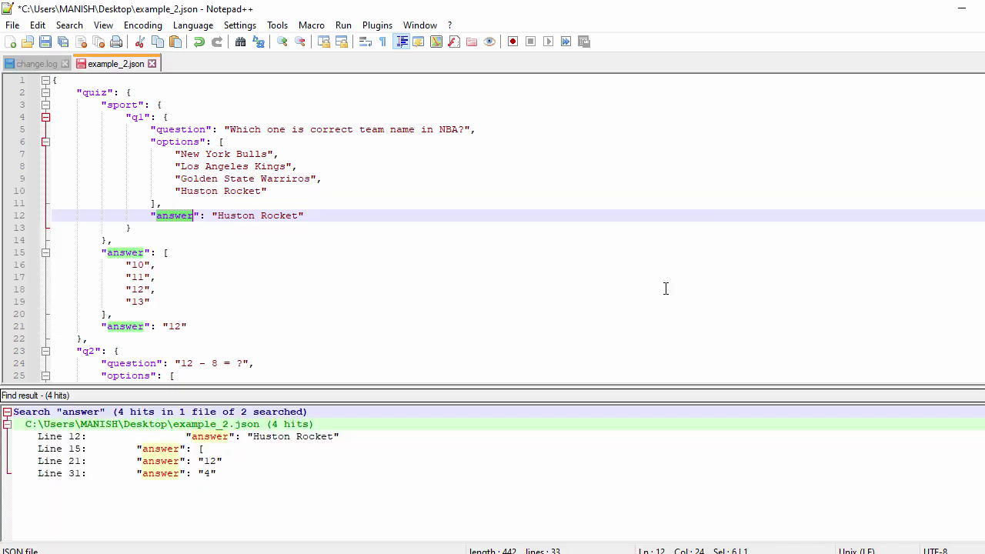
Step: Review the listed "answer" matches and jump to the occurrence on line 21 of example_2.json
{"action": "left_click_drag", "start_coordinate": [222, 472], "coordinate": [39, 439]}
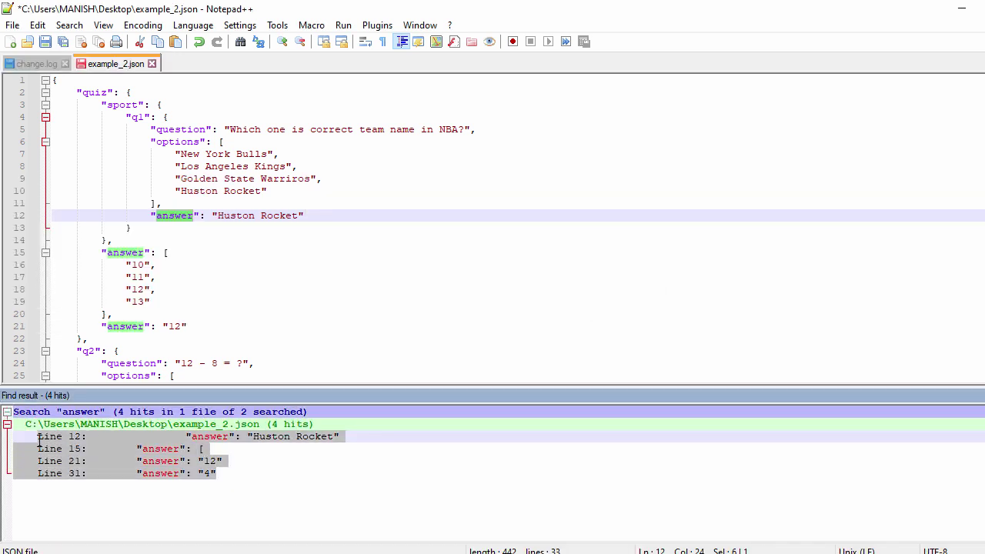
{"action": "left_click", "coordinate": [188, 450]}
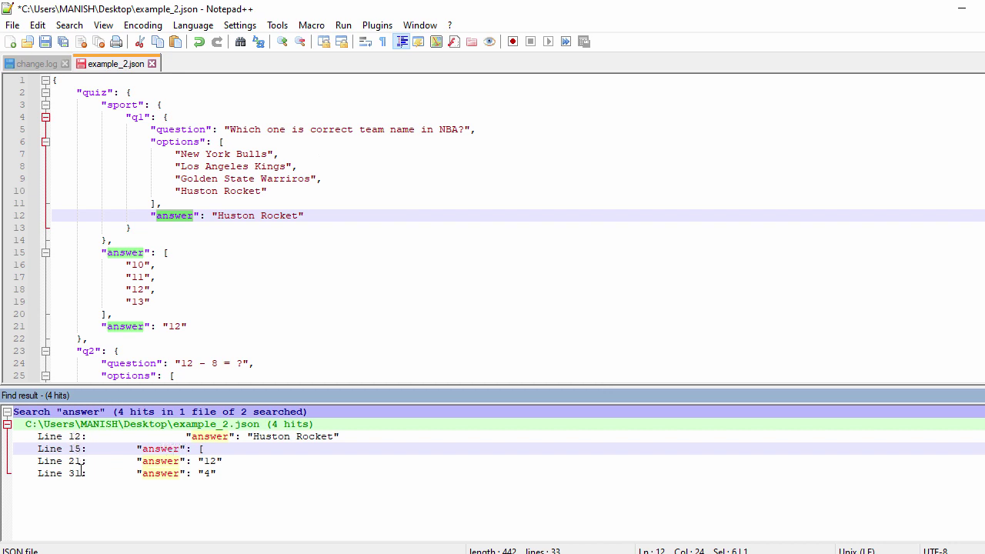
{"action": "double_click", "coordinate": [159, 463]}
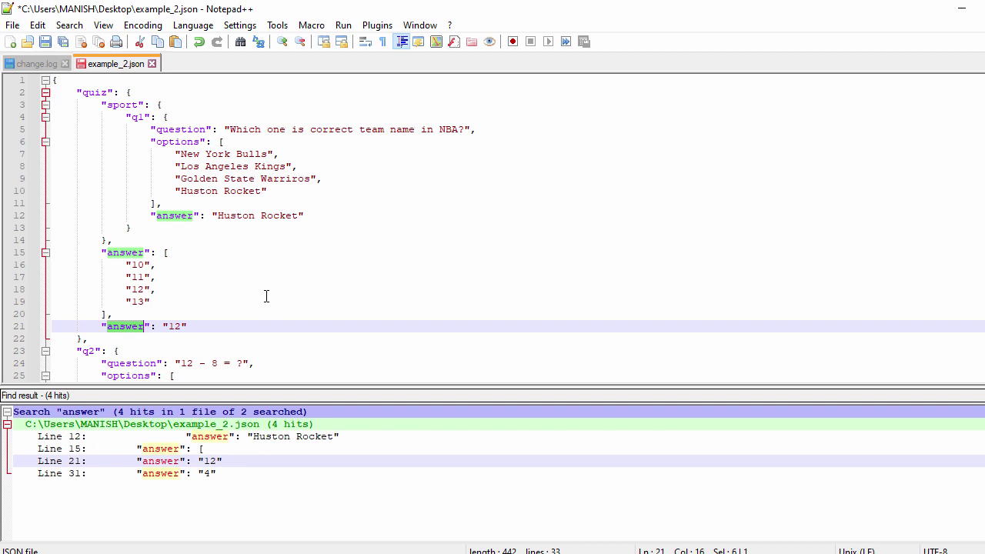
{"action": "scroll", "coordinate": [266, 297], "scroll_direction": "down", "scroll_amount": 3}
{"action": "scroll", "coordinate": [266, 297], "scroll_direction": "up", "scroll_amount": 1}
{"action": "scroll", "coordinate": [266, 296], "scroll_direction": "up", "scroll_amount": 2}
Step: Enter ffdsds in a new document, and close and relaunch Notepad++ without saving it
{"action": "left_click", "coordinate": [12, 24]}
{"action": "left_click", "coordinate": [28, 43]}
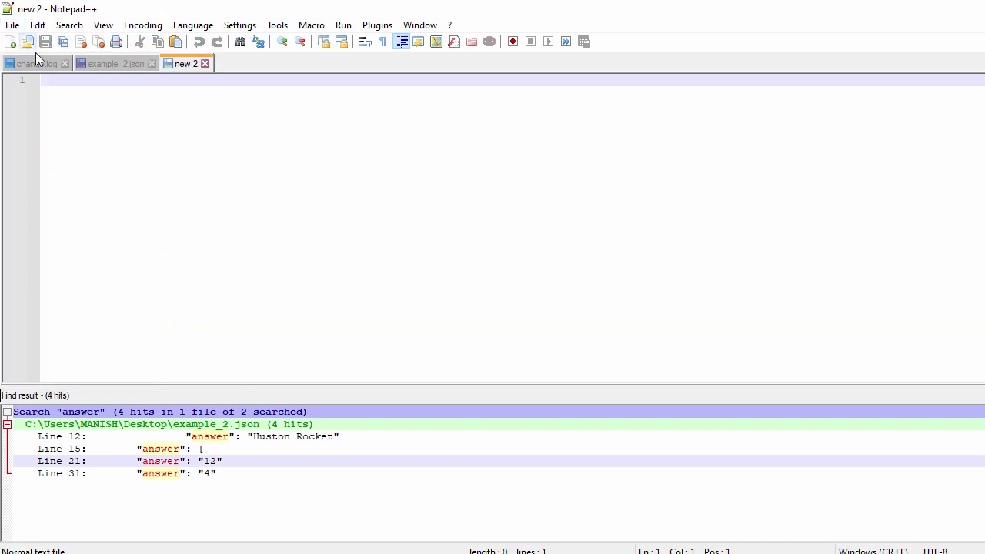
{"action": "type", "text": "ffdsds"}
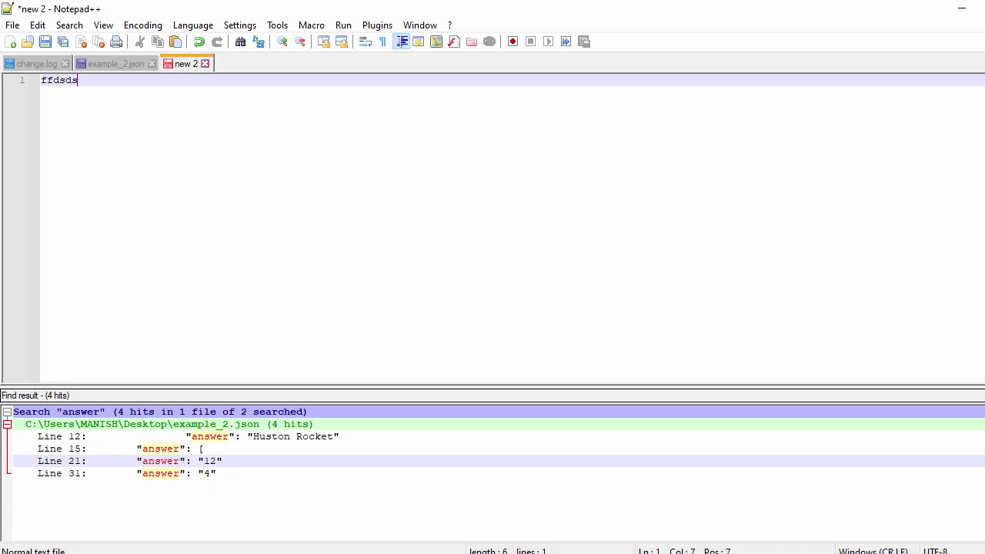
{"action": "left_click", "coordinate": [974, 10]}
{"action": "double_click", "coordinate": [27, 345]}
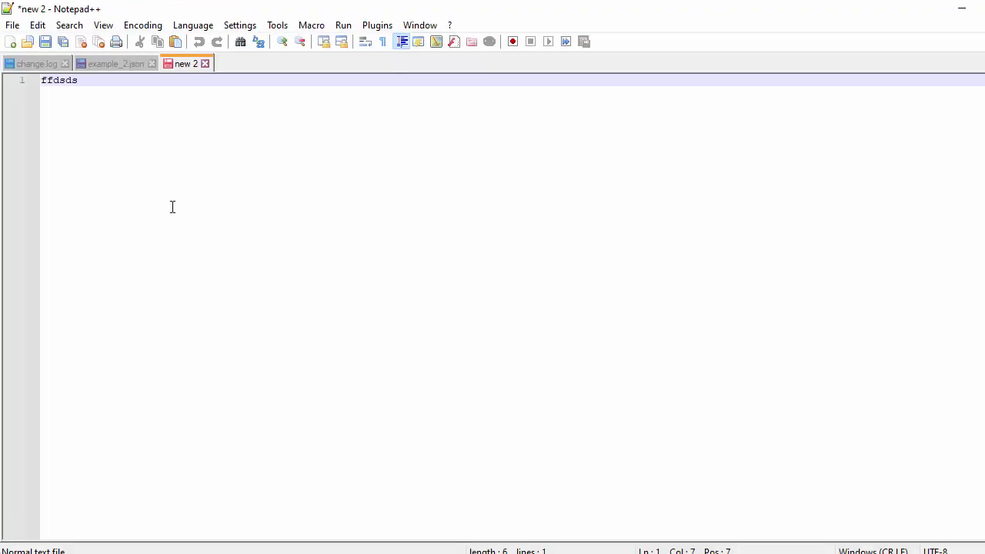